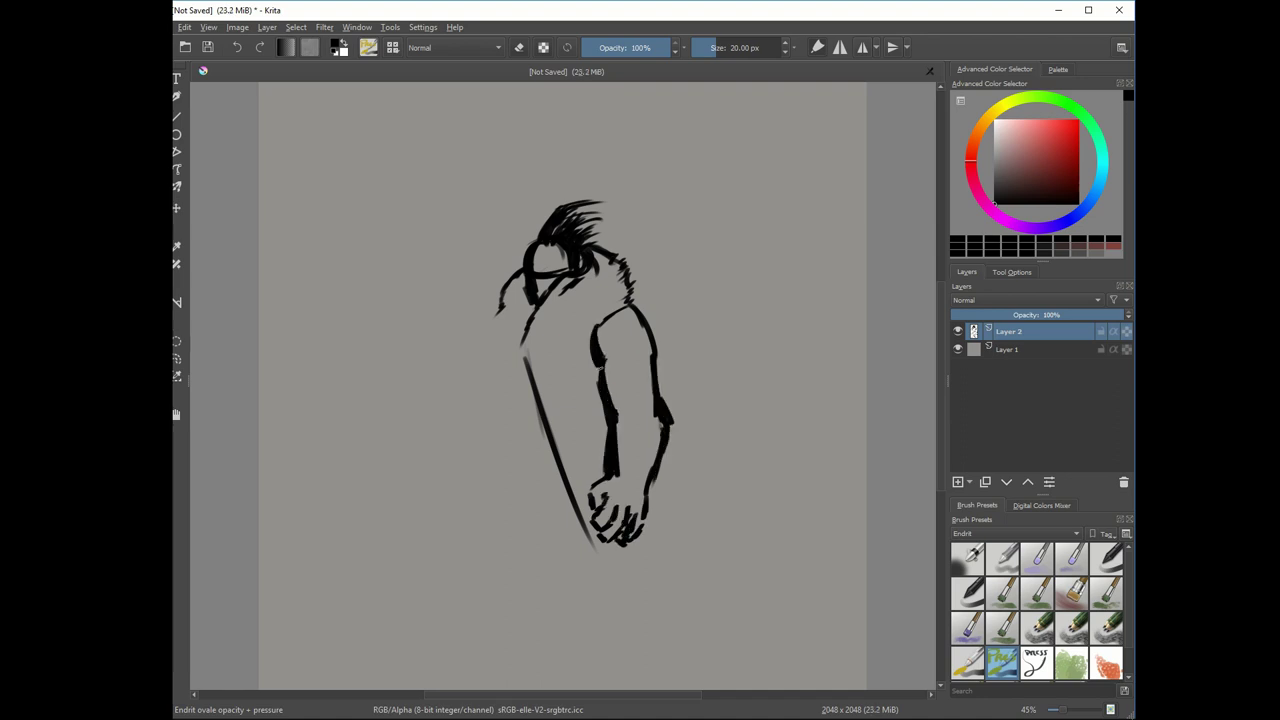
- Ink the figure's back contour, then the long coat and leg lines
left_click_drag(640, 275, 731, 585)
left_click_drag(497, 310, 492, 492)
left_click_drag(530, 365, 510, 505)
left_click_drag(485, 394, 480, 632)
left_click_drag(520, 404, 510, 640)
mouse_move(600, 400)
left_mouse_down()
mouse_move(625, 325)
mouse_move(600, 390)
left_mouse_up()
- Add arm and shoulder detail strokes, then start a new line-art layer over the locked sketch
left_click_drag(636, 348, 634, 372)
left_click_drag(674, 338, 672, 360)
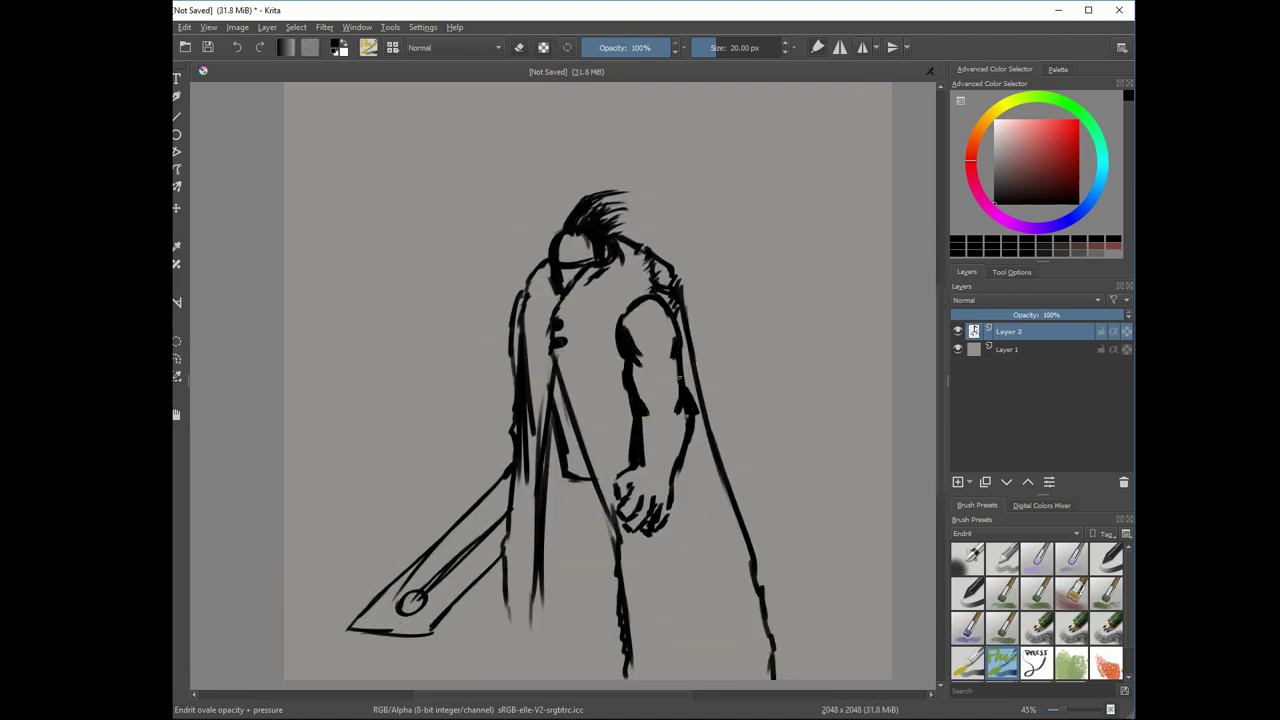
left_click_drag(612, 320, 673, 333)
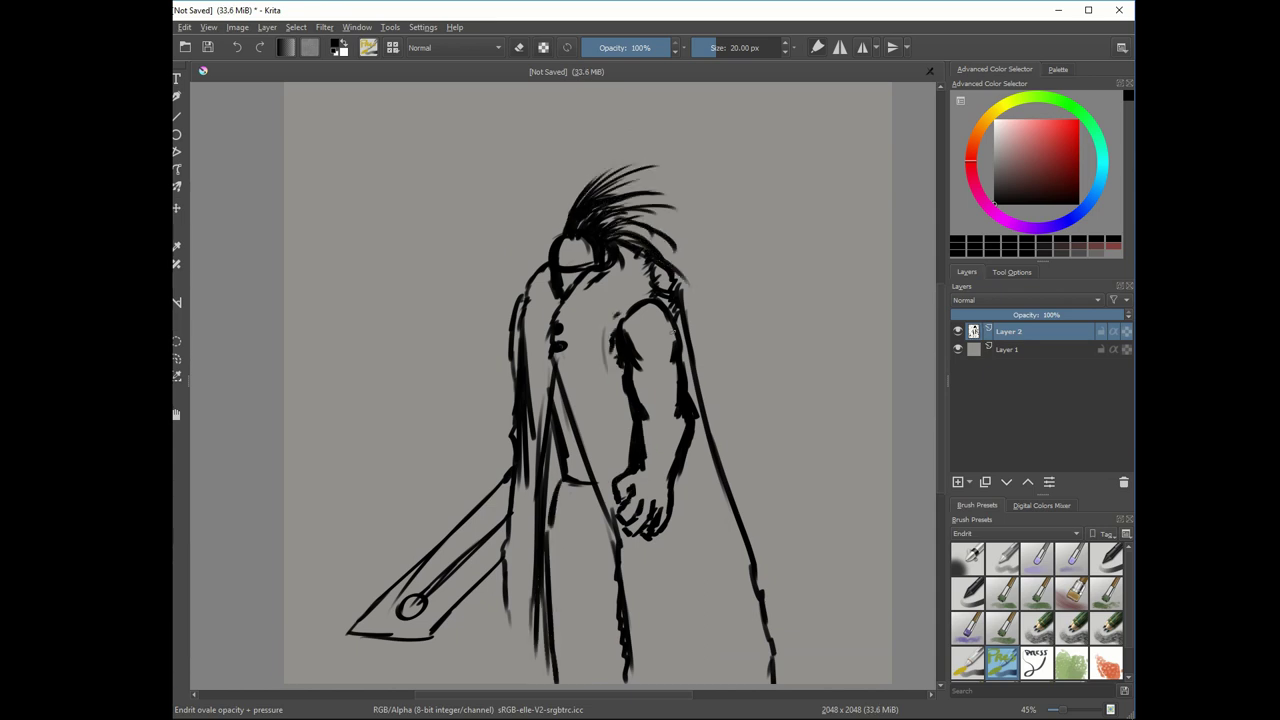
key("Insert")
key("bracketleft")
left_click_drag(557, 245, 548, 270)
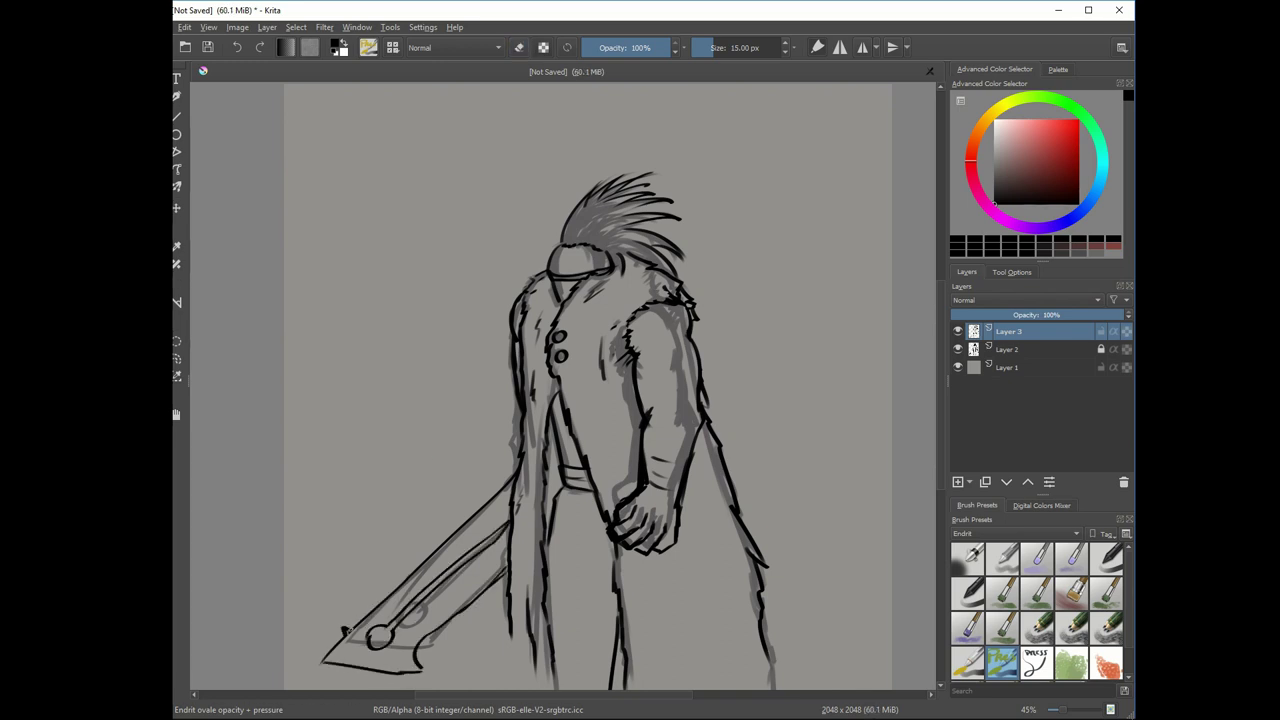
- Paint the arm in skin tone and fill the coat and torso dark brown
left_click(1005, 155)
mouse_move(645, 325)
left_mouse_down()
mouse_move(638, 500)
mouse_move(662, 540)
left_mouse_up()
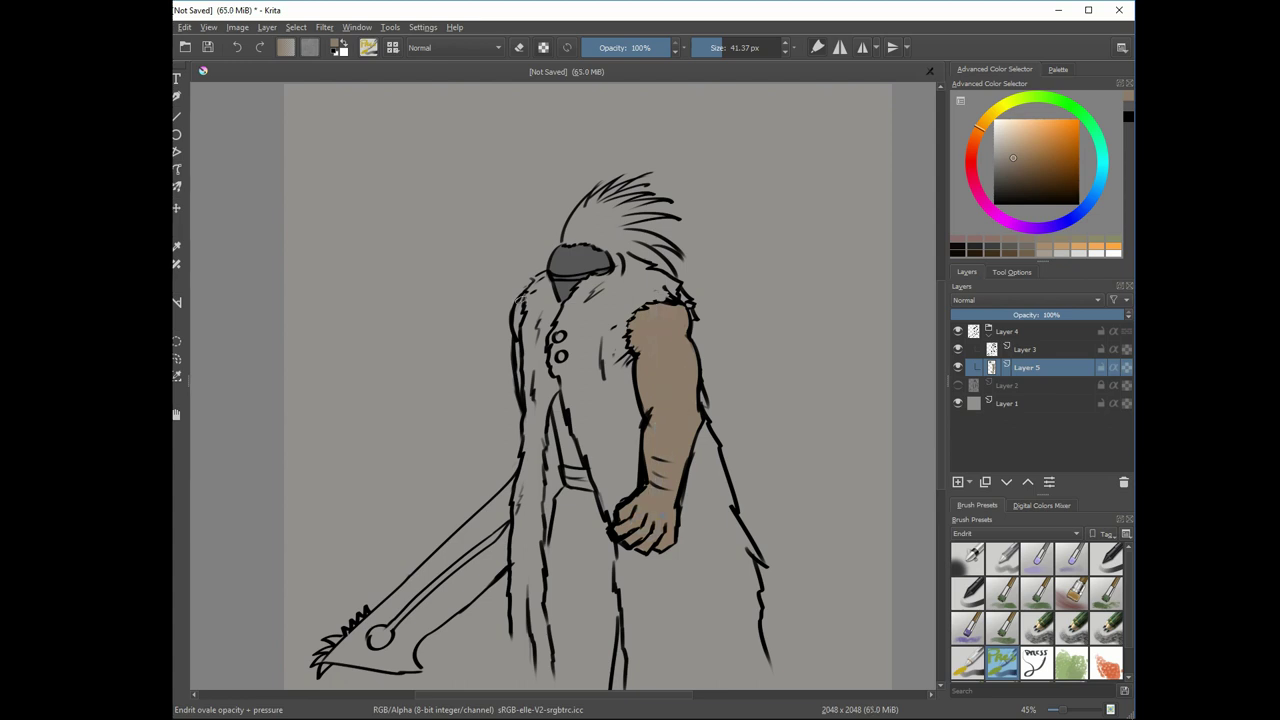
left_click_drag(520, 298, 518, 382)
left_click_drag(532, 272, 535, 440)
left_click_drag(522, 350, 545, 680)
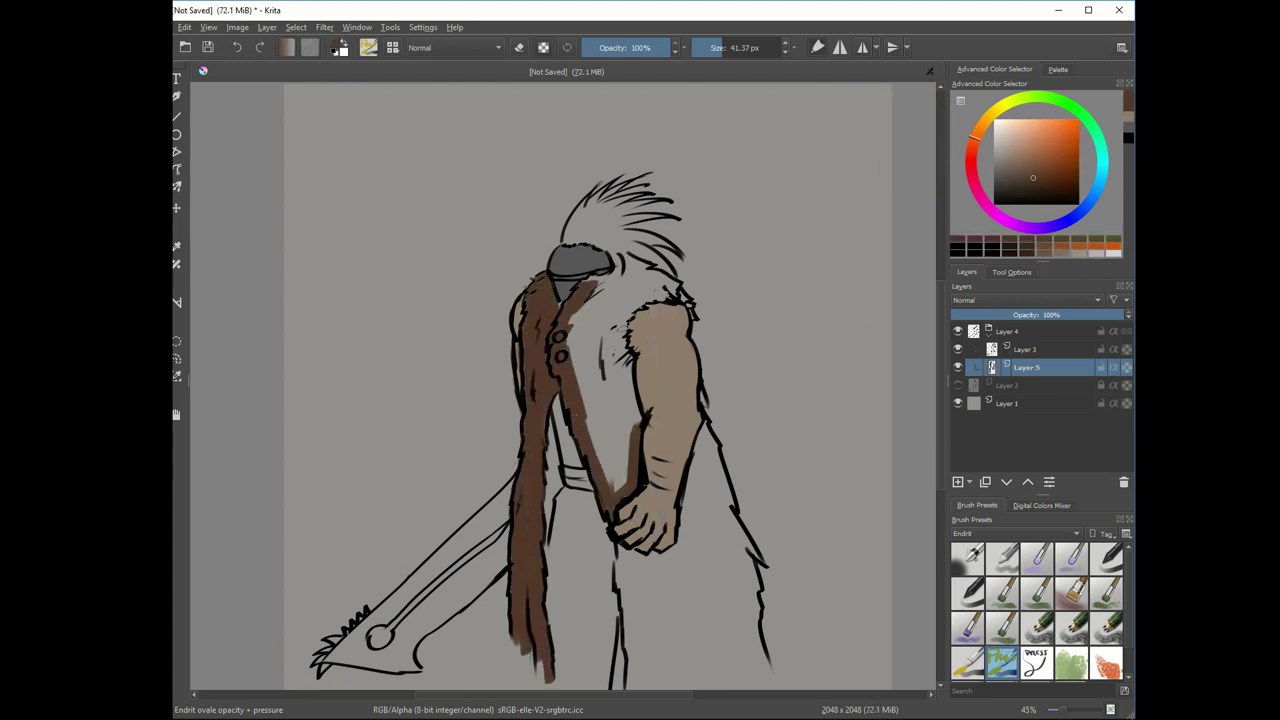
left_click_drag(558, 313, 600, 480)
left_click_drag(625, 285, 630, 440)
key("bracketright")
left_click_drag(620, 550, 700, 680)
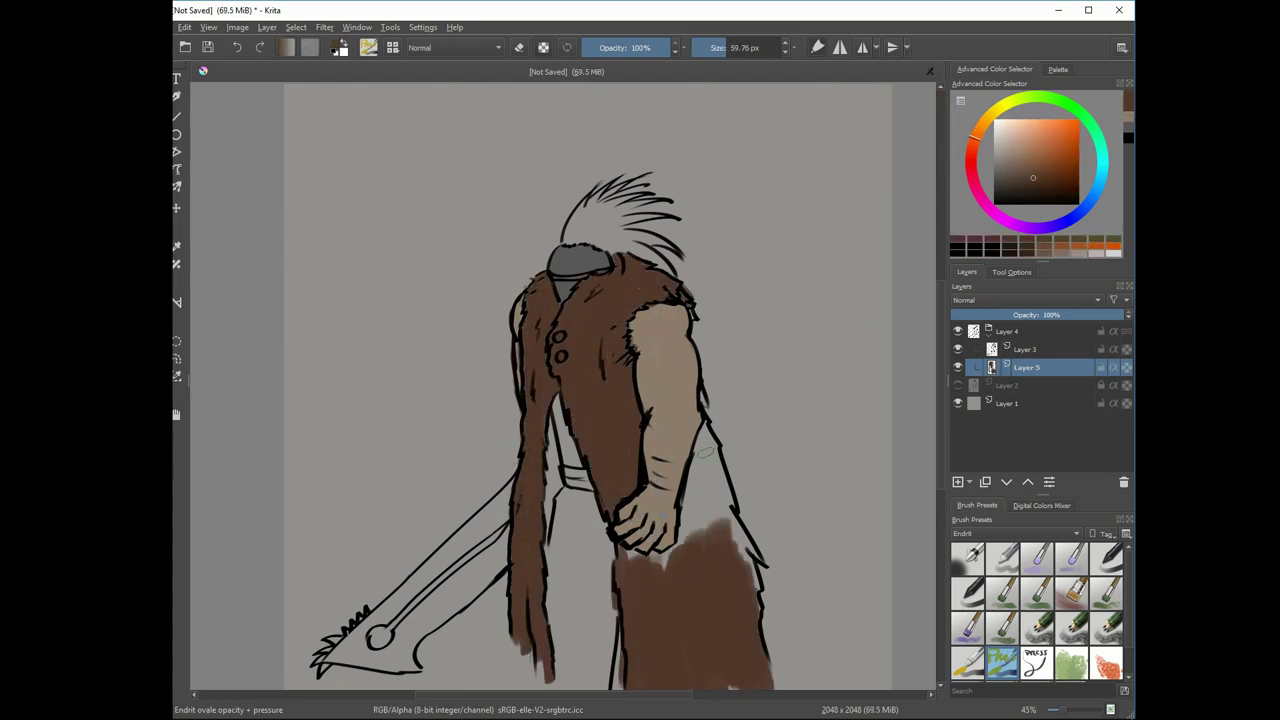
left_click_drag(720, 440, 675, 597)
- Paint the hair orange-red and the shirt under the coat dark blue
left_click(1059, 146)
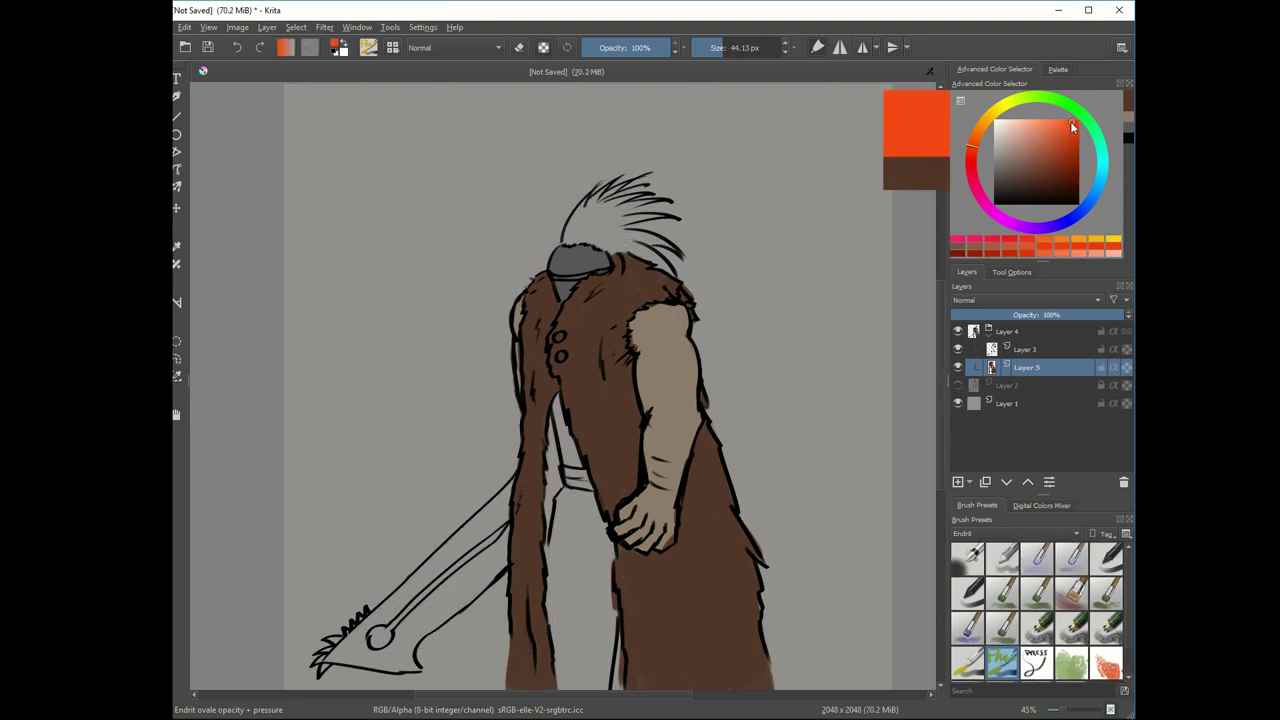
left_click_drag(570, 240, 645, 195)
left_click_drag(555, 420, 556, 530)
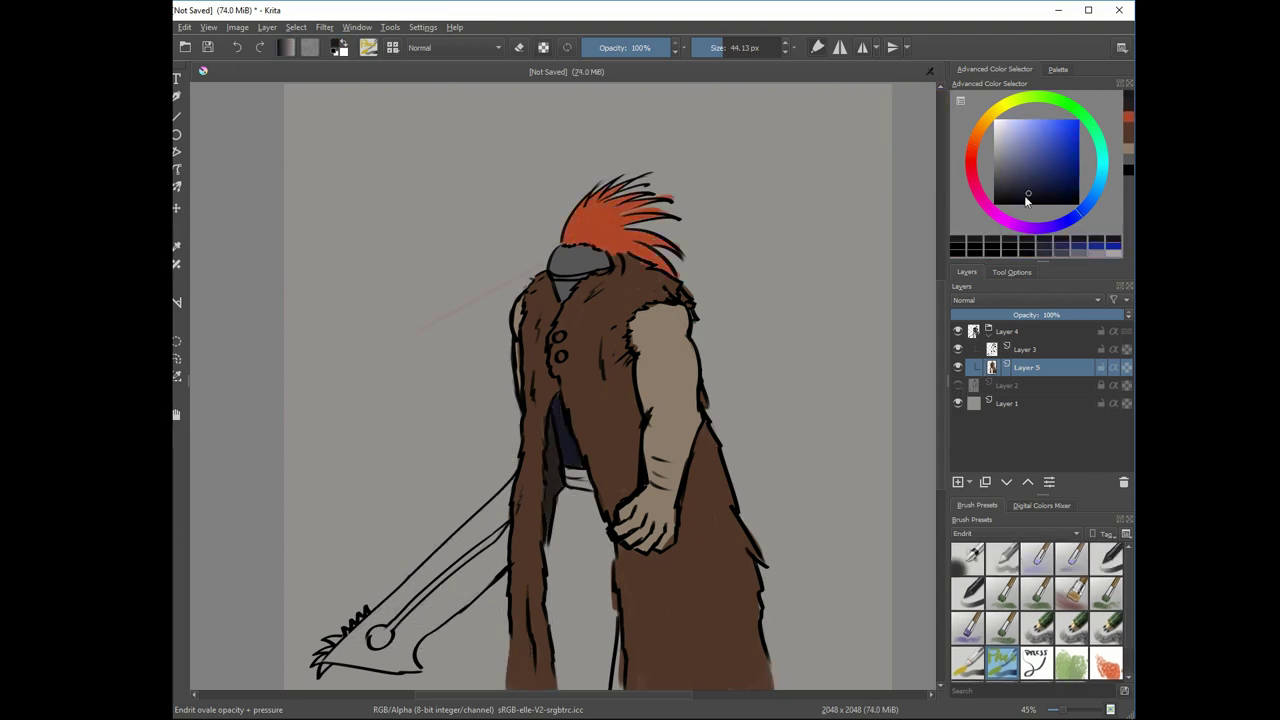
mouse_move(568, 395)
left_mouse_down()
mouse_move(559, 597)
mouse_move(585, 480)
left_mouse_up()
- Fill the sword blade and tip in grey
right_click(575, 331)
left_click(575, 320)
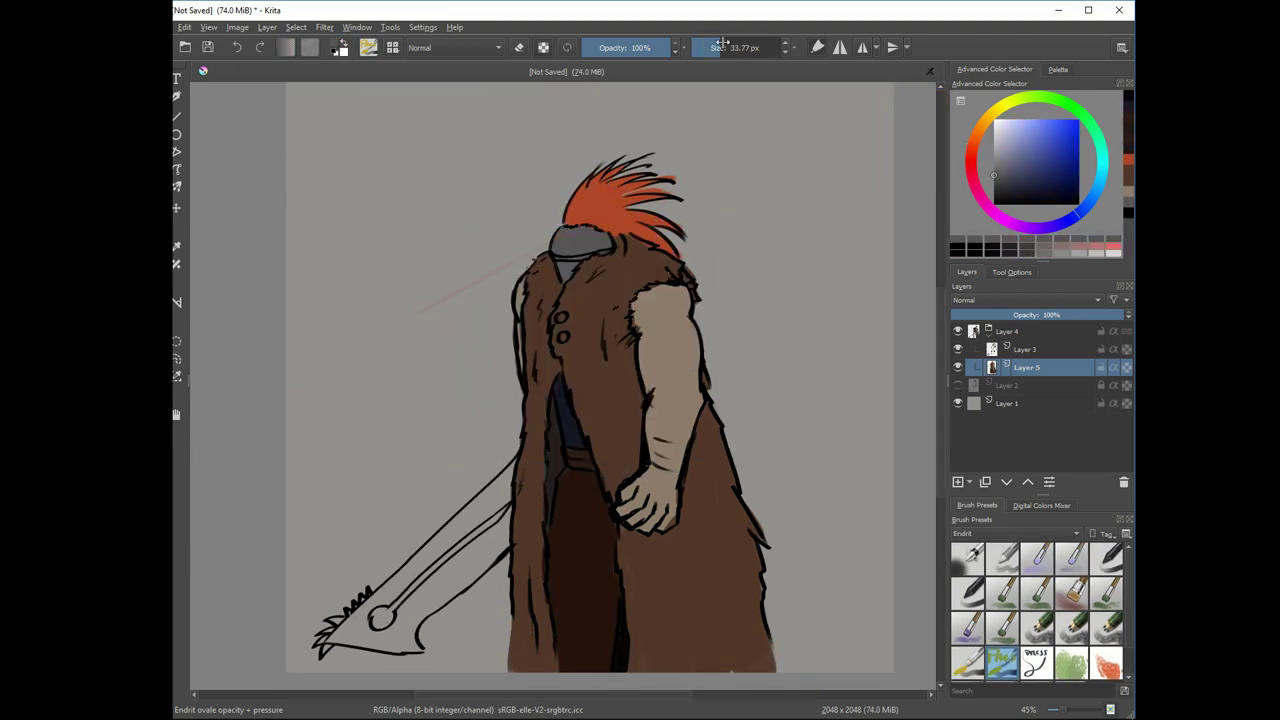
left_click_drag(505, 470, 420, 580)
left_click_drag(500, 505, 340, 640)
left_click_drag(459, 578, 325, 645)
left_click(665, 350, "ctrl")
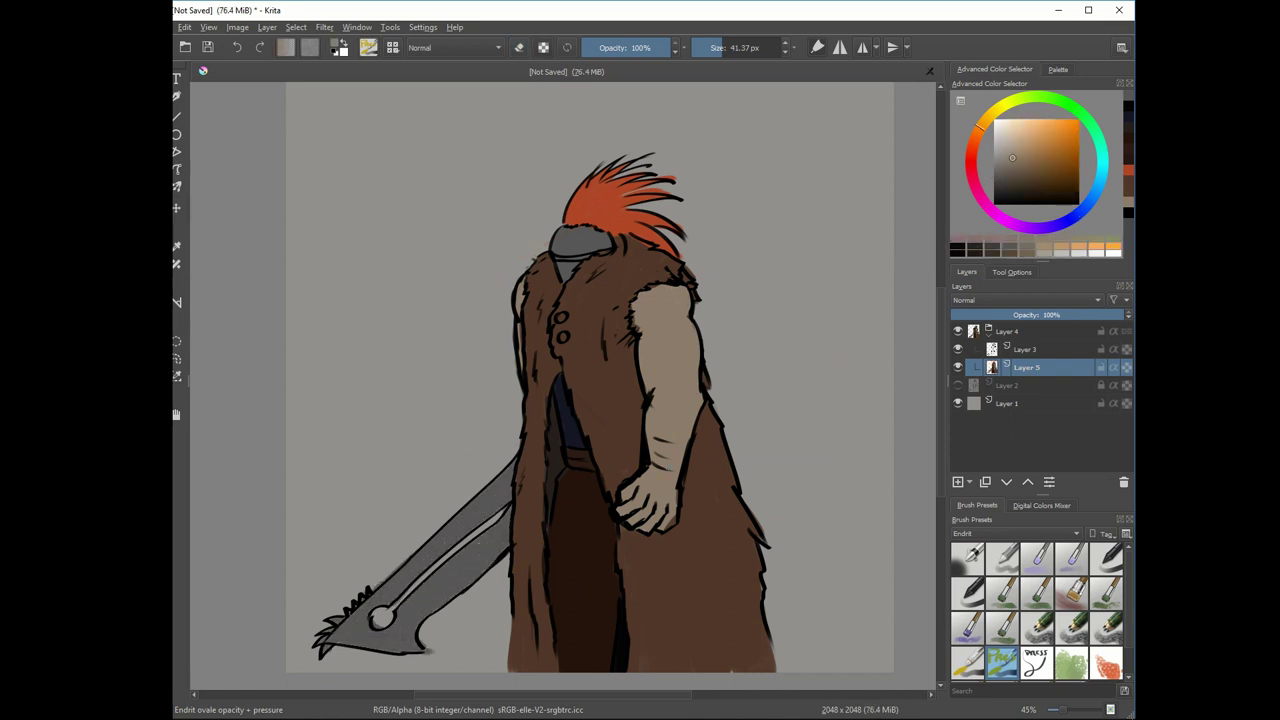
left_click(967, 557)
- Airbrush dark brown and reddish shading beside and along the arm
left_click(545, 263, "ctrl")
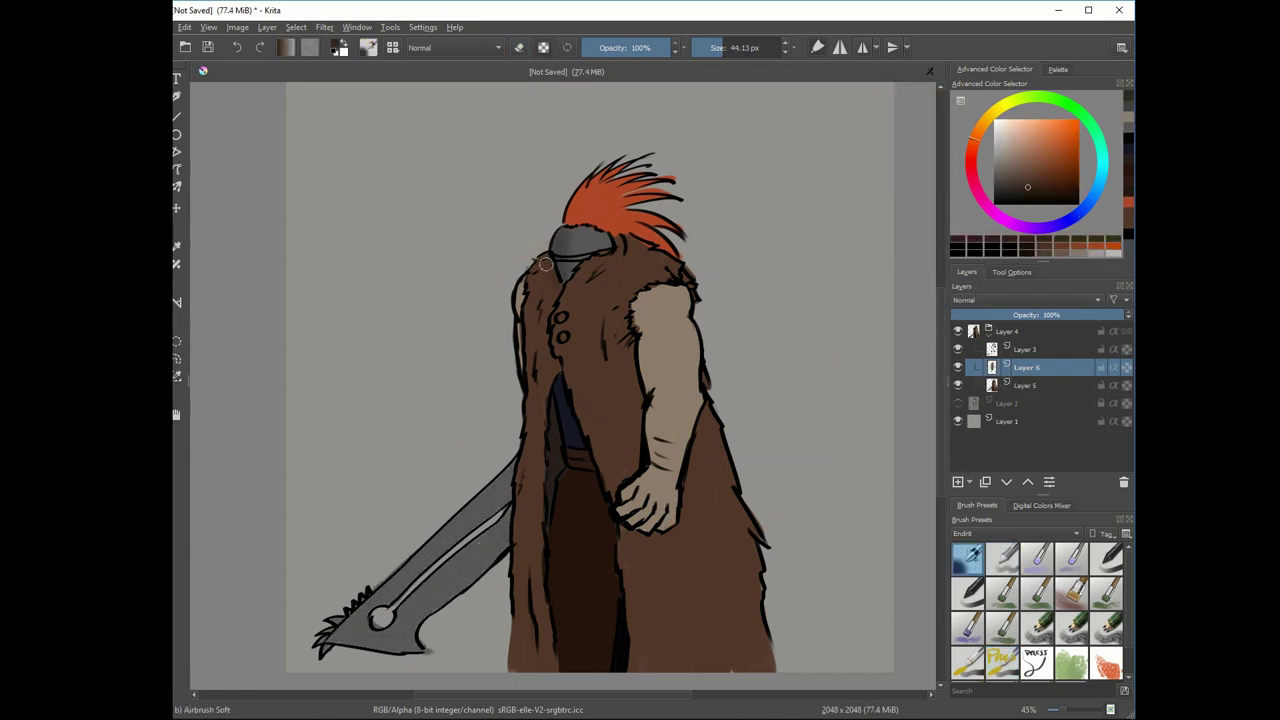
left_click_drag(643, 460, 612, 372)
left_click(609, 371, "ctrl")
left_click_drag(745, 47, 730, 47)
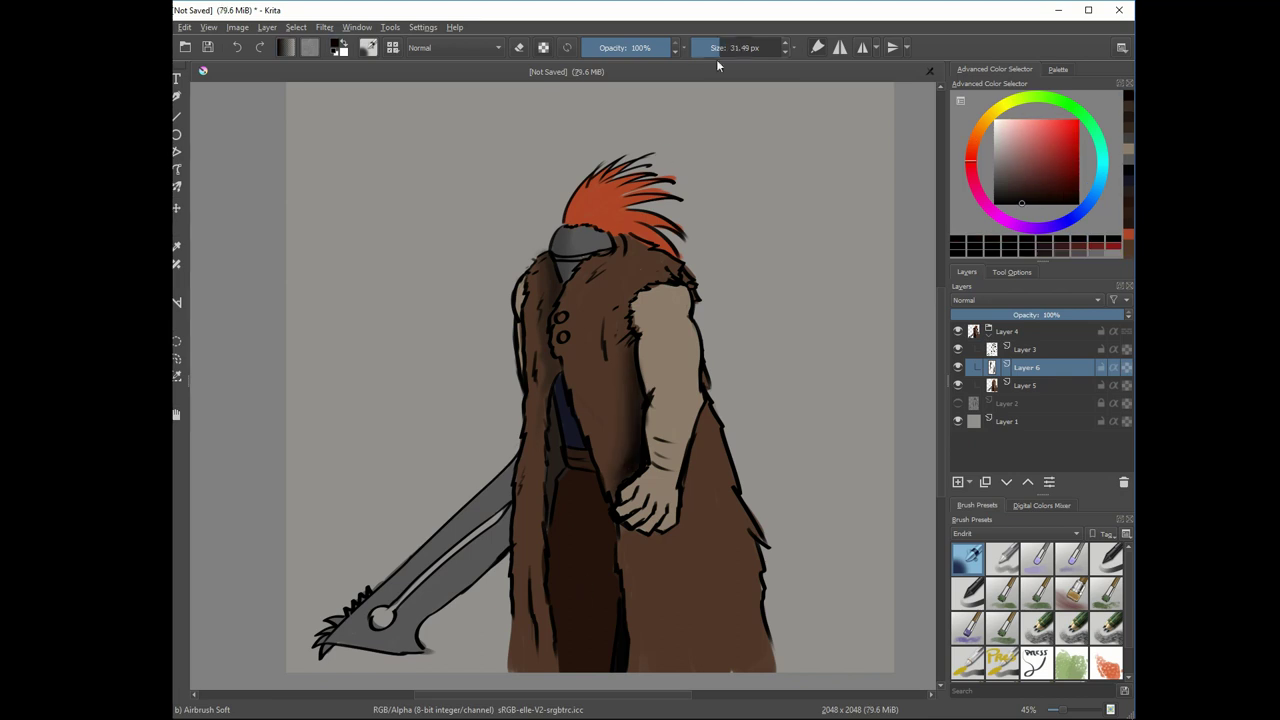
key("e")
left_click(577, 260, "ctrl")
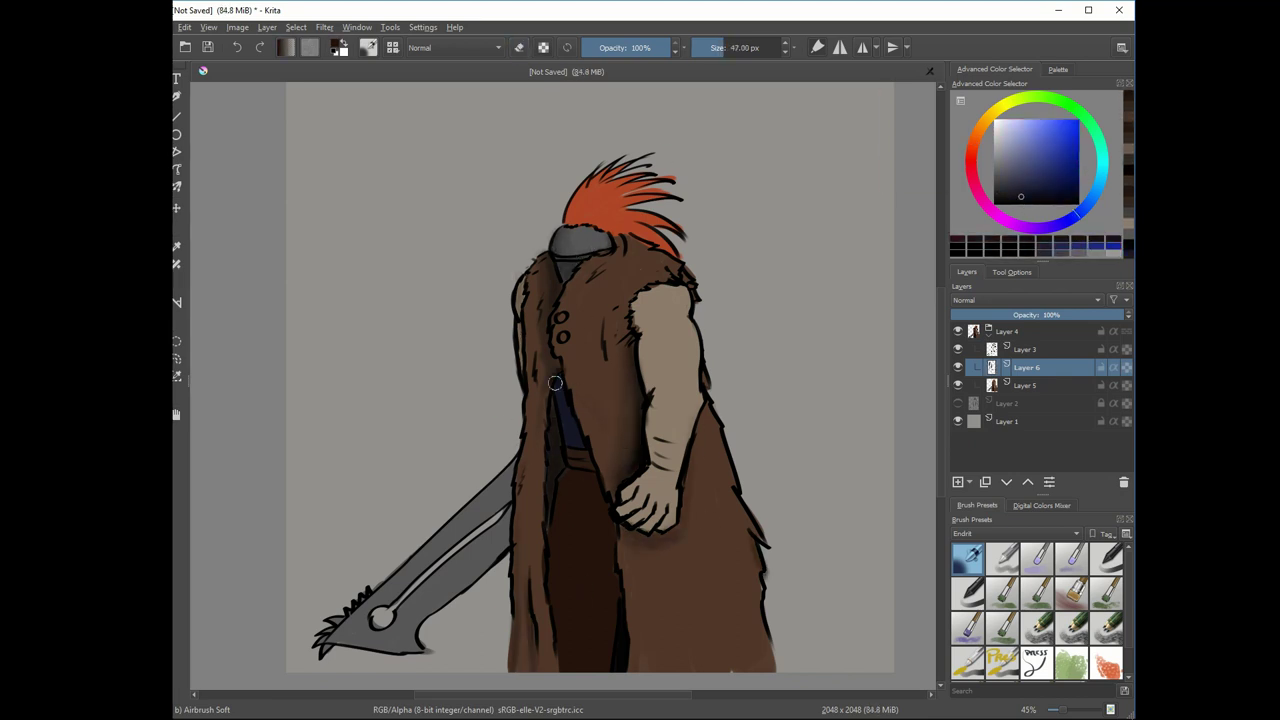
- Shade down the forearm with a faint dark airbrush stroke, then add a highlight layer
left_click(576, 459, "ctrl")
left_click(594, 279, "ctrl")
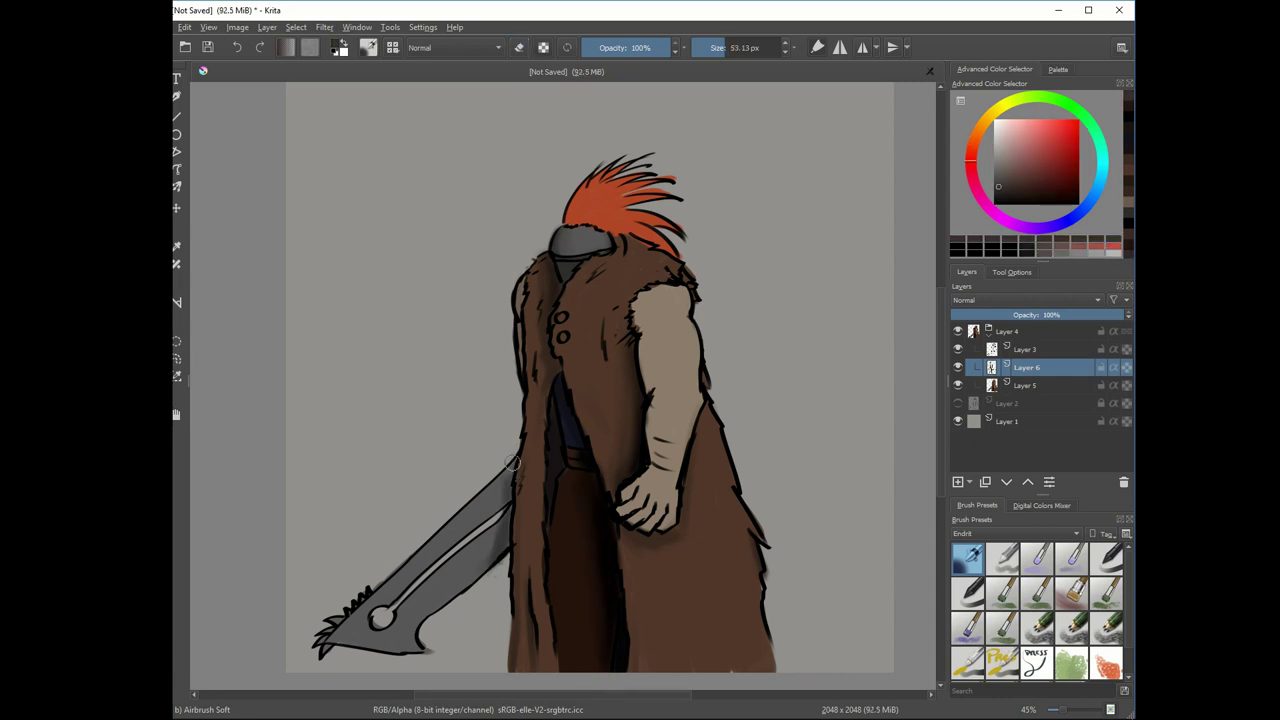
left_click(837, 263, "ctrl")
left_click(667, 312, "ctrl")
key("slash")
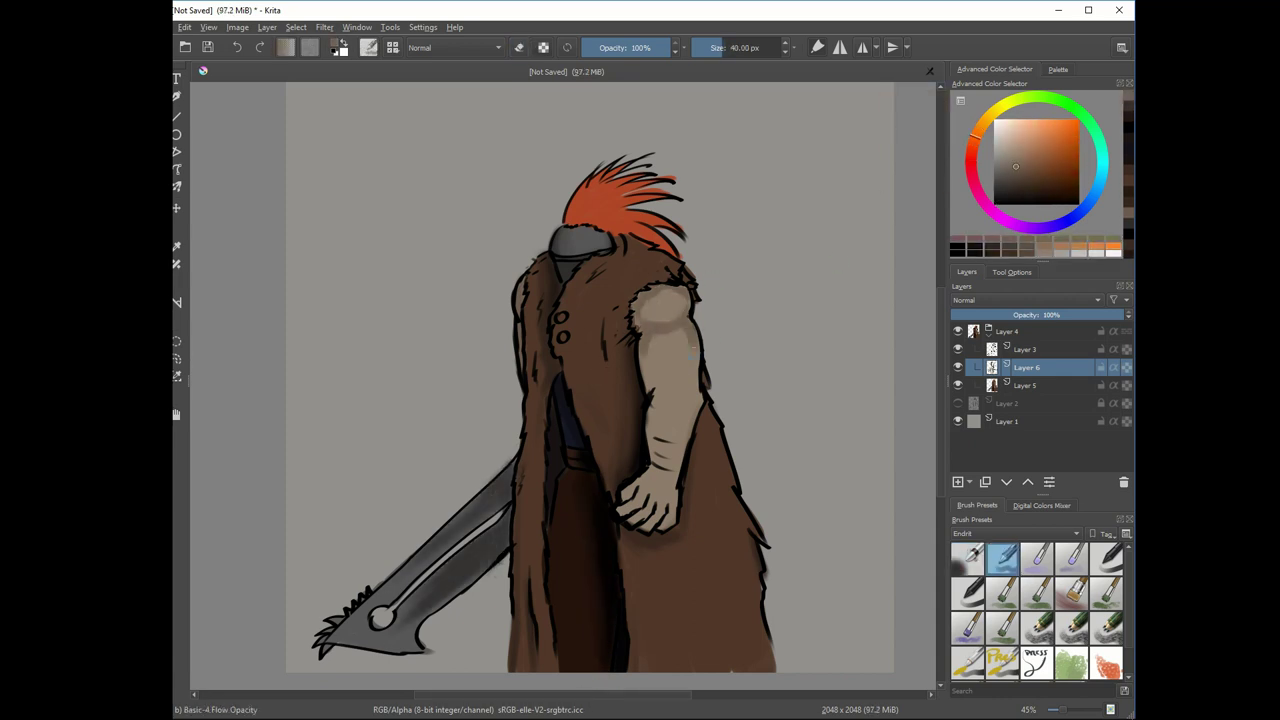
key("slash")
left_click_drag(665, 381, 671, 497)
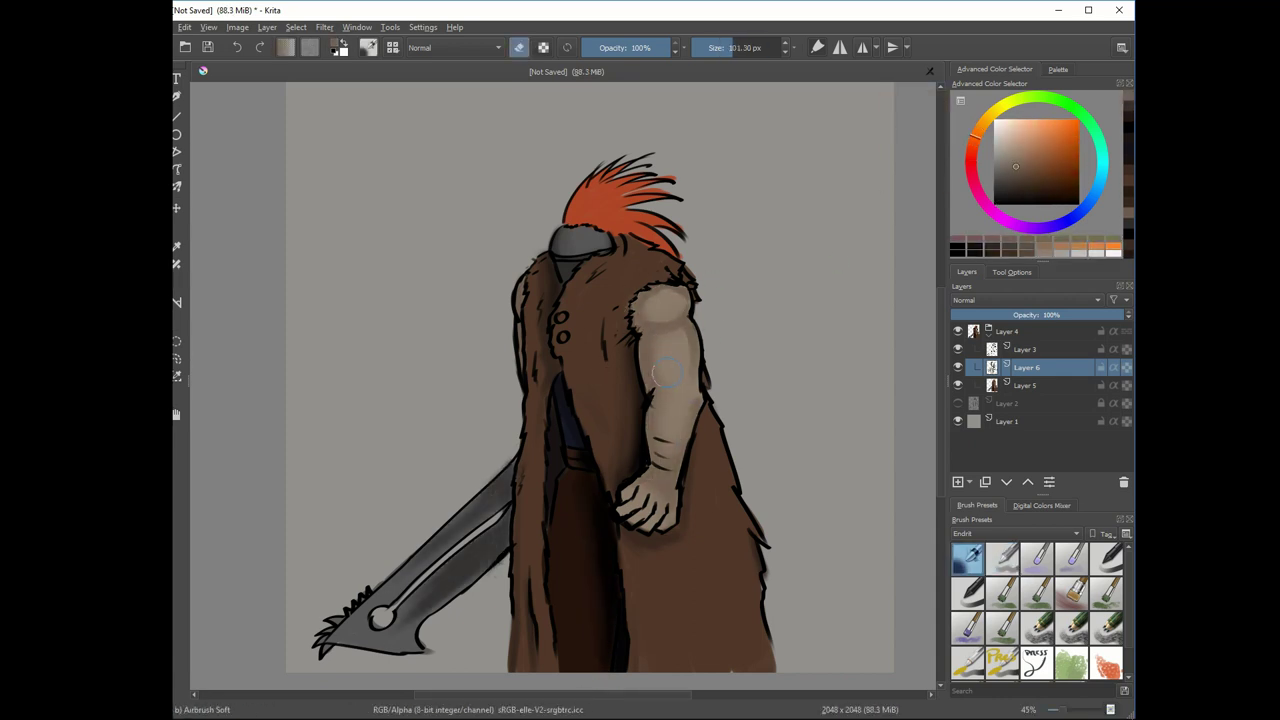
key("e")
left_click(665, 372, "ctrl")
key("Insert")
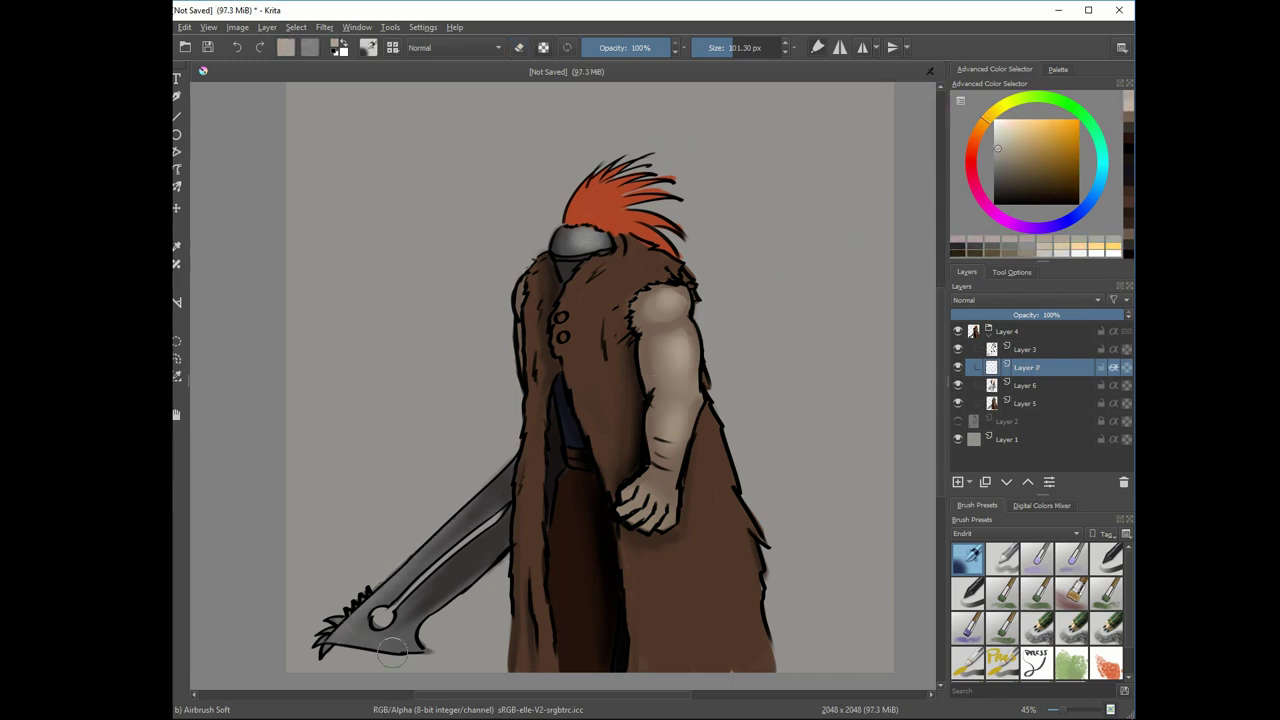
- Add a layer above the Layer 3 line art with a textured square brush in the arm's colour
left_click(550, 428, "ctrl")
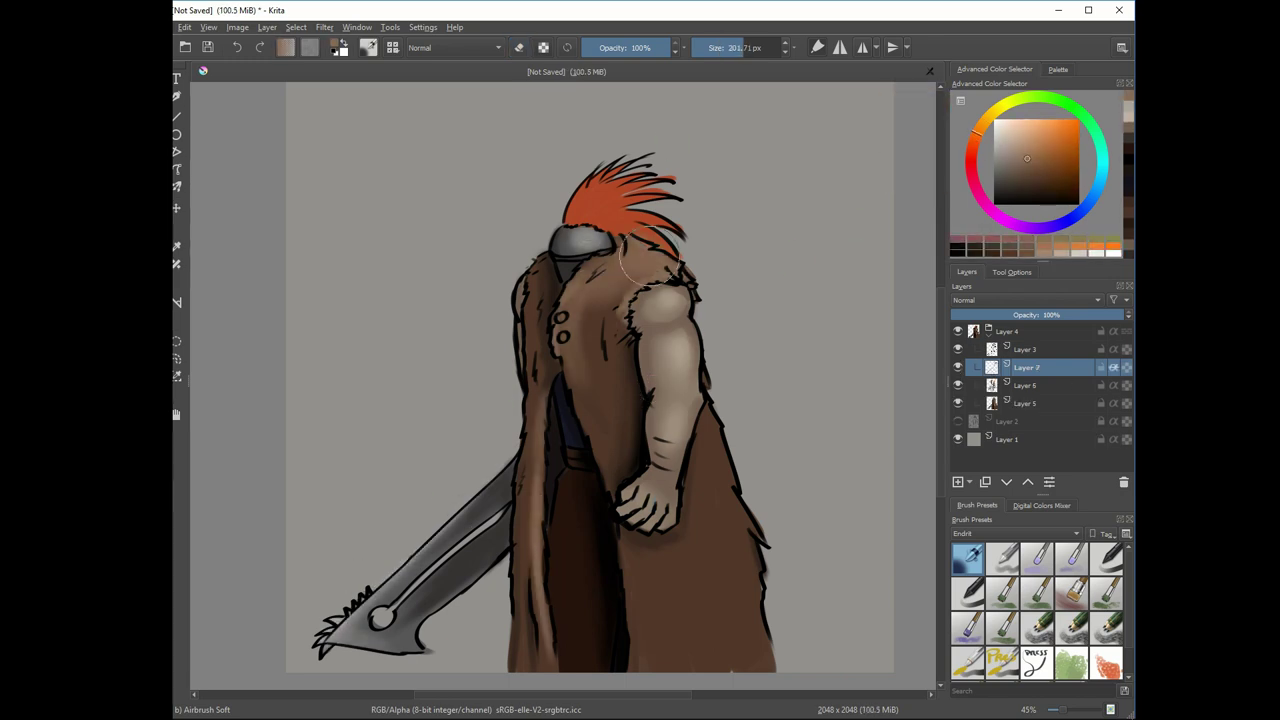
left_click(961, 344)
key("Insert")
right_click(663, 280)
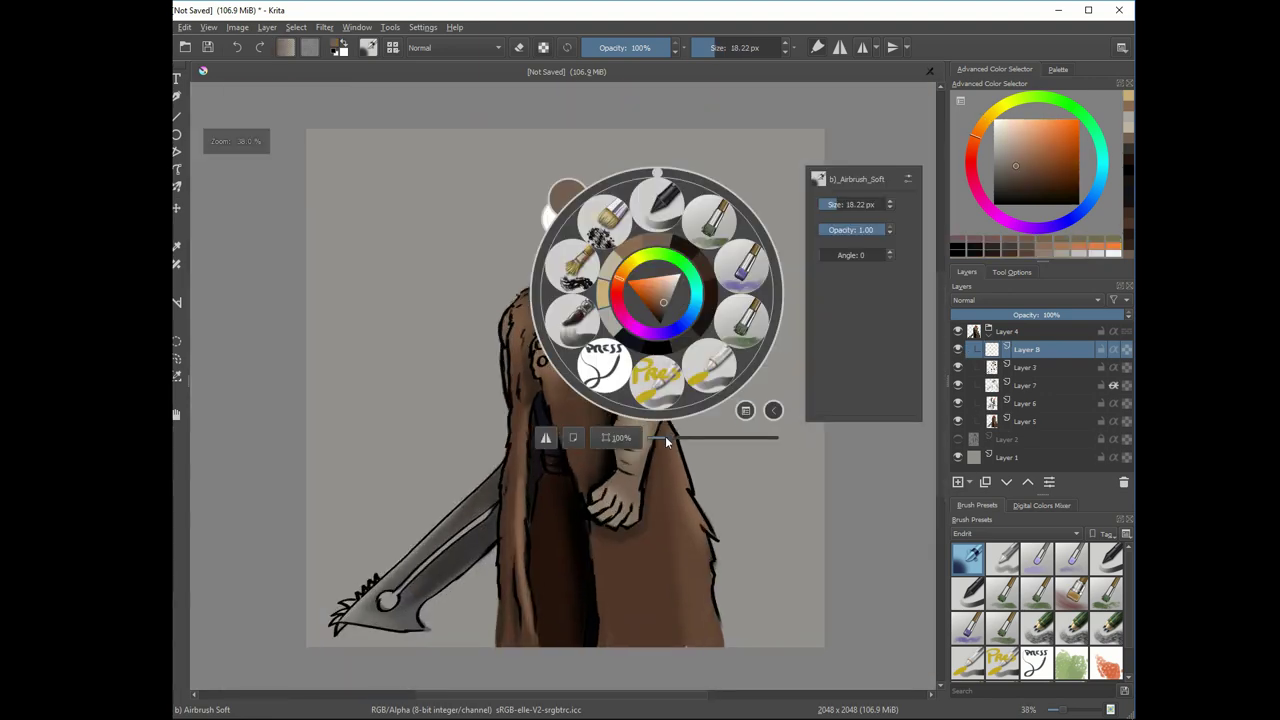
left_click(665, 436)
key("slash")
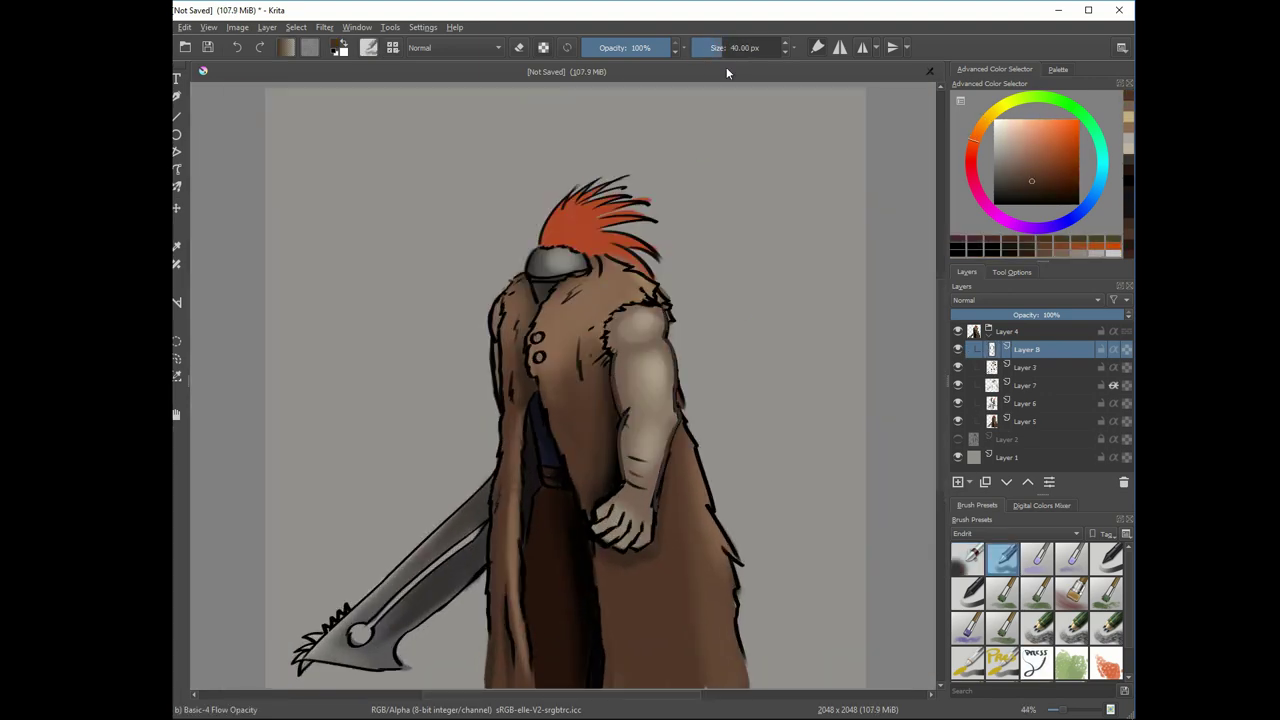
left_click(627, 376, "ctrl")
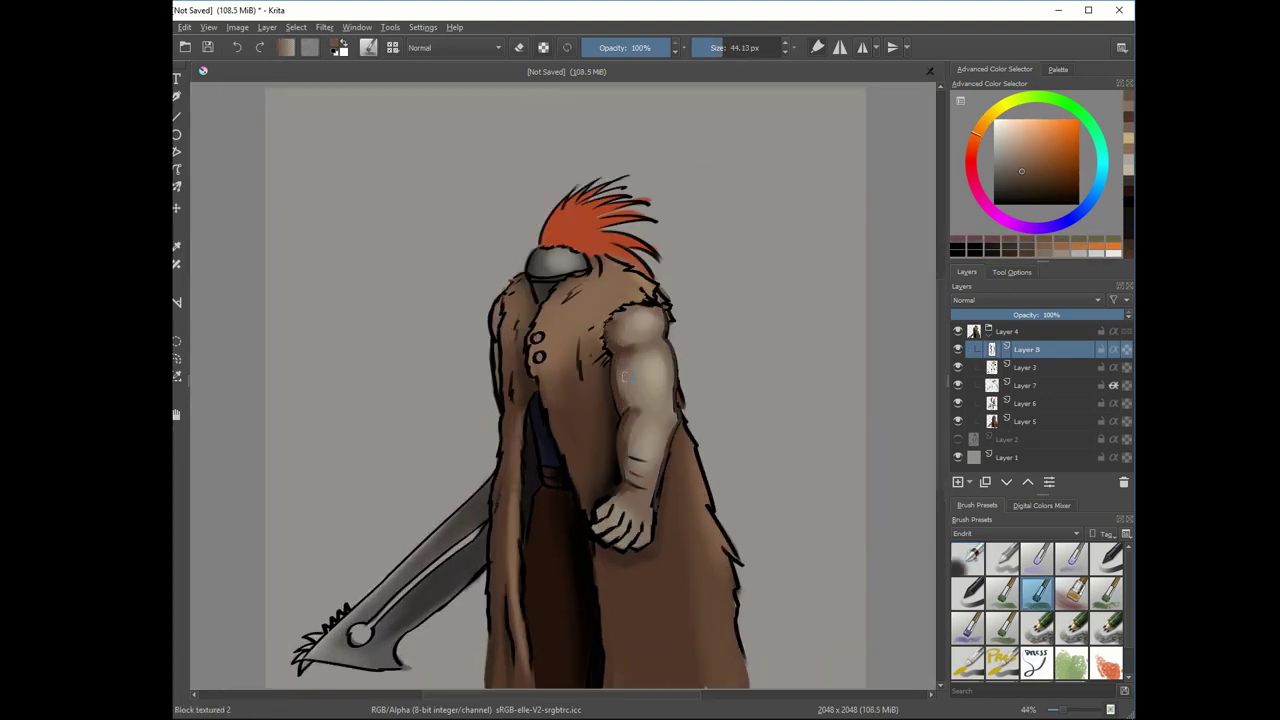
left_click(957, 367)
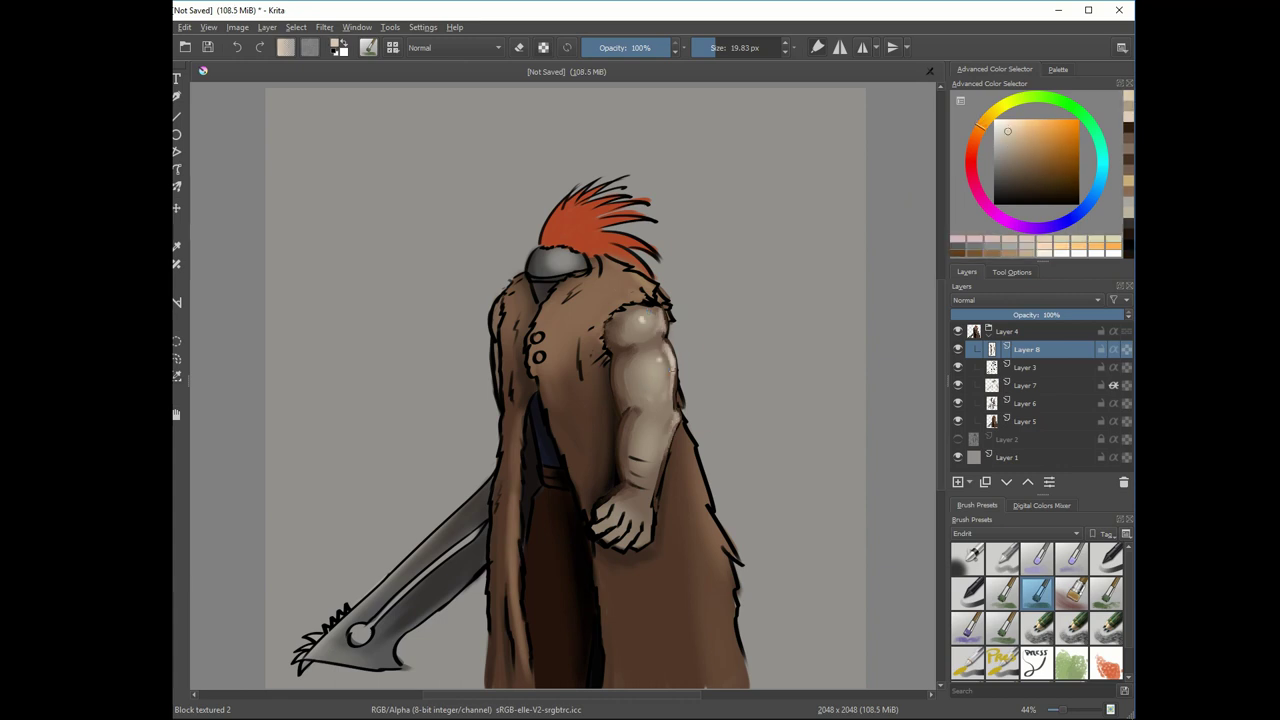
- Paint light orange highlights on the shoulder and along both coat edges
left_click(660, 295, "ctrl")
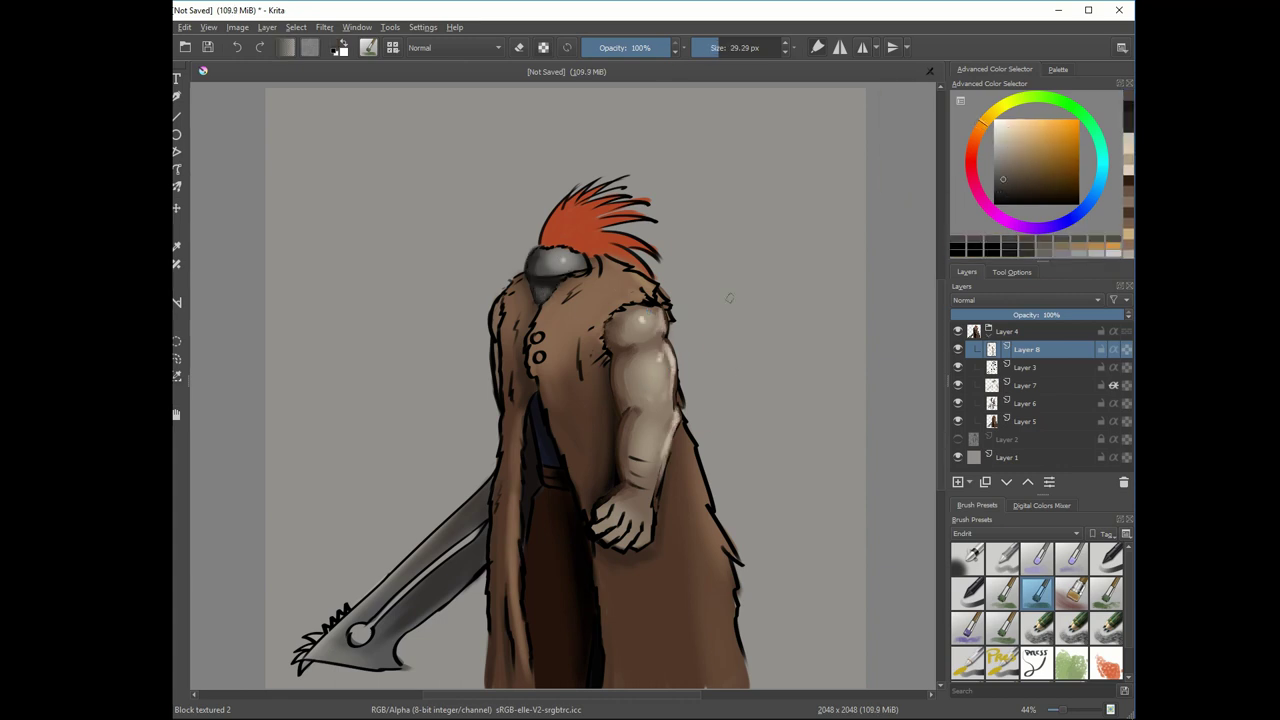
left_click(660, 295, "ctrl")
left_click_drag(660, 295, 662, 300)
left_click_drag(740, 590, 744, 688)
left_click_drag(502, 276, 520, 308)
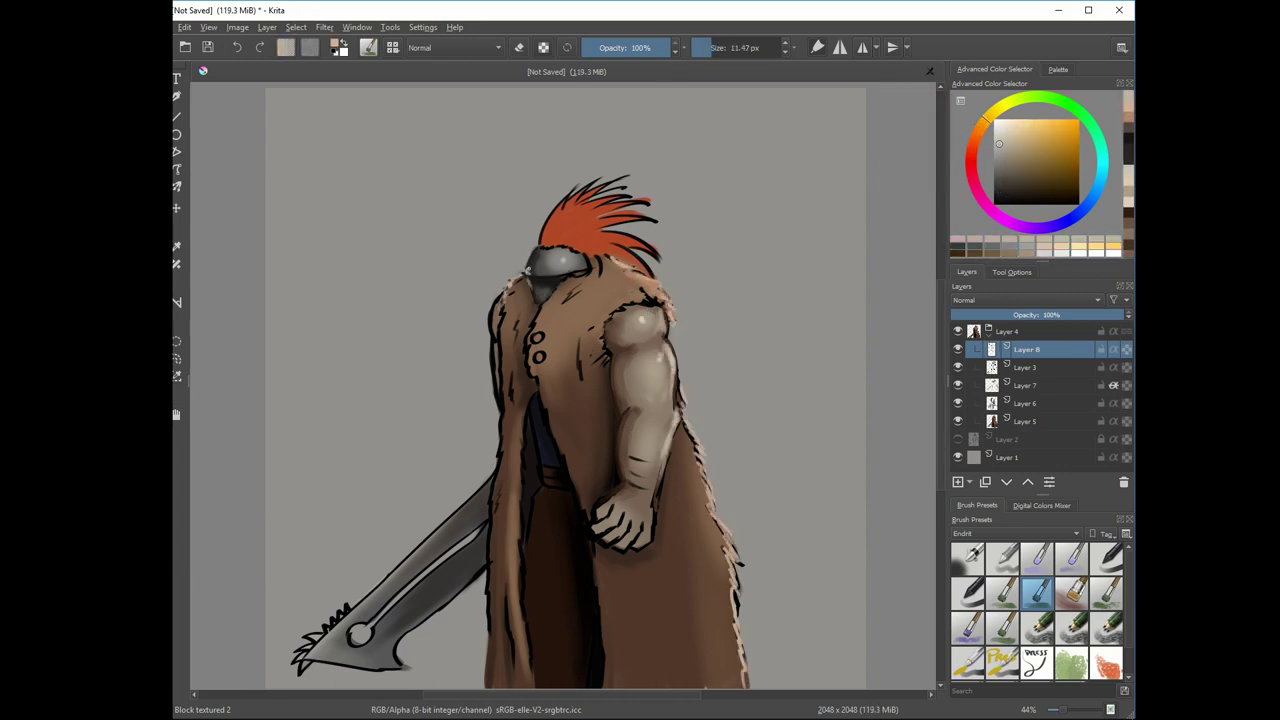
left_click_drag(526, 248, 538, 285)
left_click_drag(496, 340, 492, 420)
- Hide the Layer 3 line art and Layer 7, picking darker brown tones
left_click(560, 620, "ctrl")
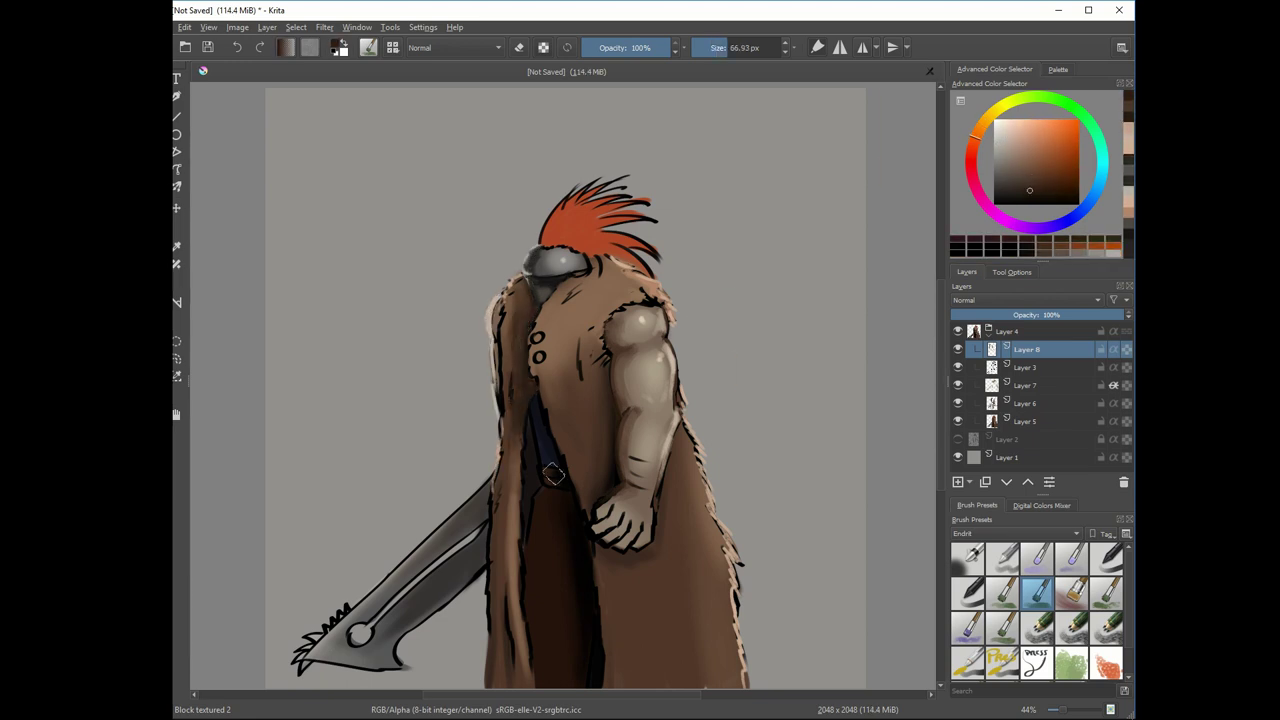
left_click(958, 367)
left_click(958, 385)
left_click(623, 413, "ctrl")
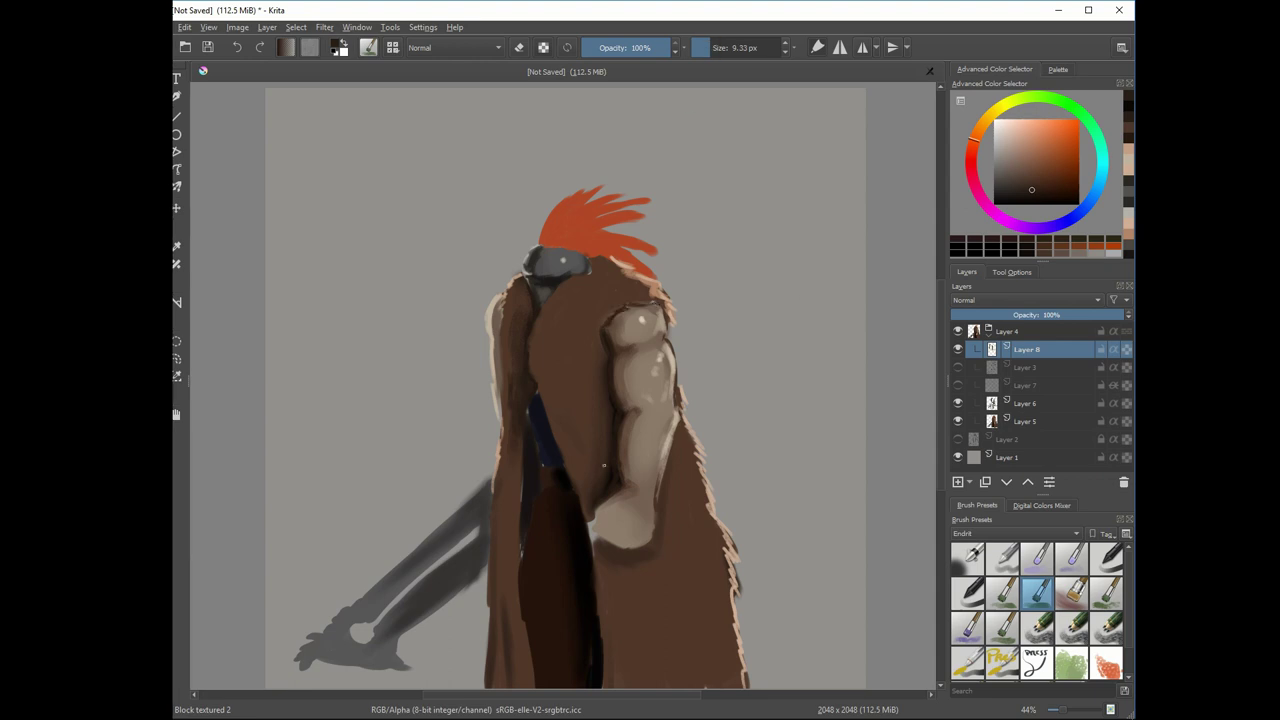
- Repaint the forearm brown and add oval-brush fur strokes on the cloak's edge and shoulder
left_click_drag(603, 465, 570, 350)
left_click_drag(620, 550, 700, 520)
left_click(1003, 663)
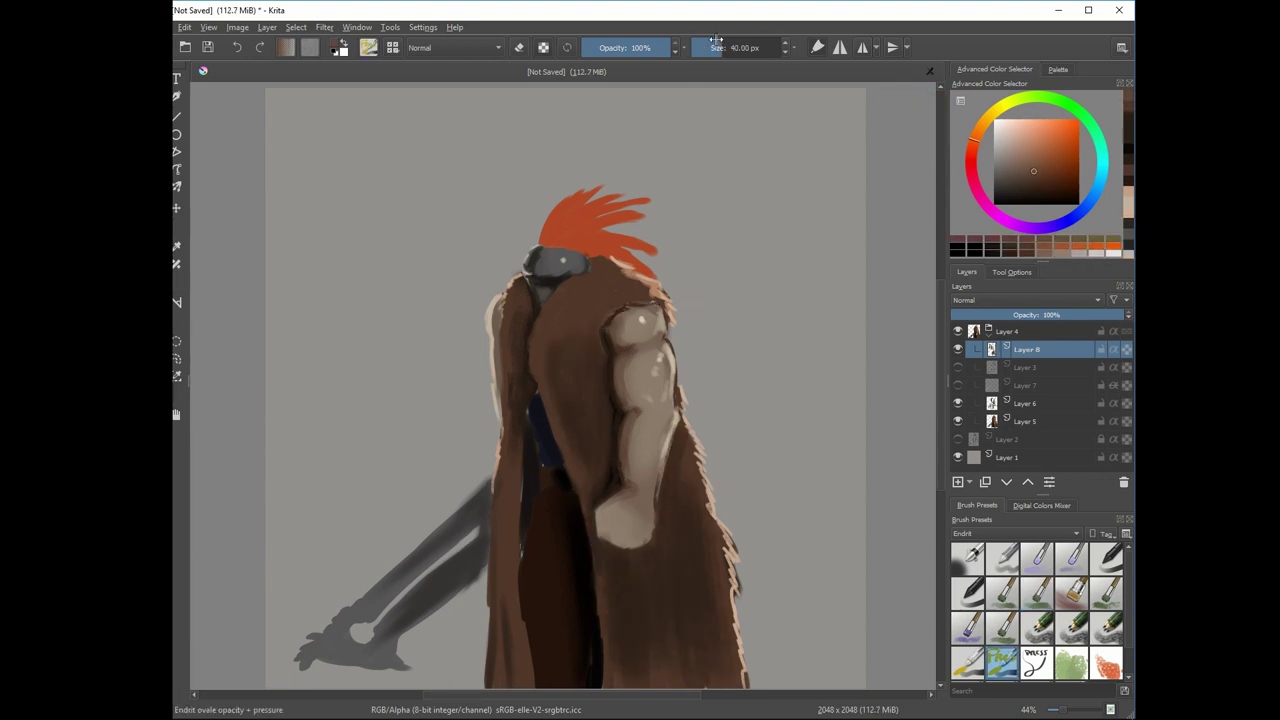
left_click_drag(748, 685, 730, 570)
left_click_drag(722, 525, 700, 470)
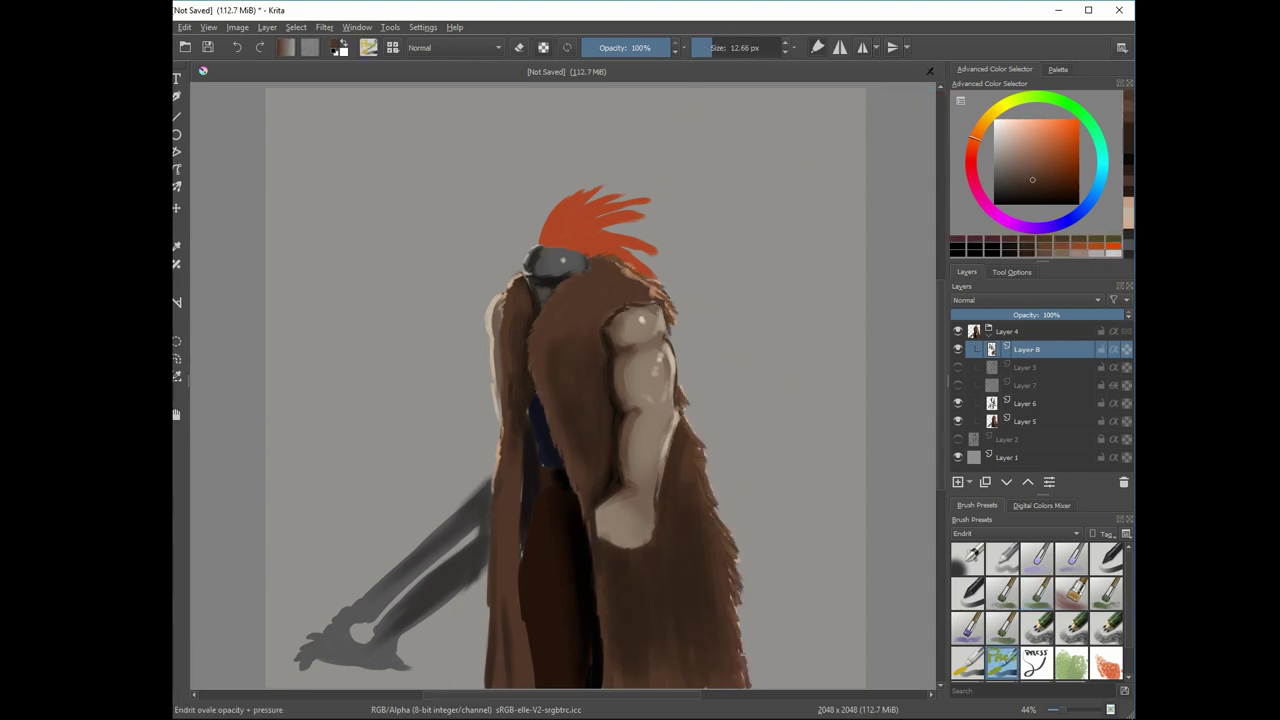
left_click_drag(670, 315, 620, 268)
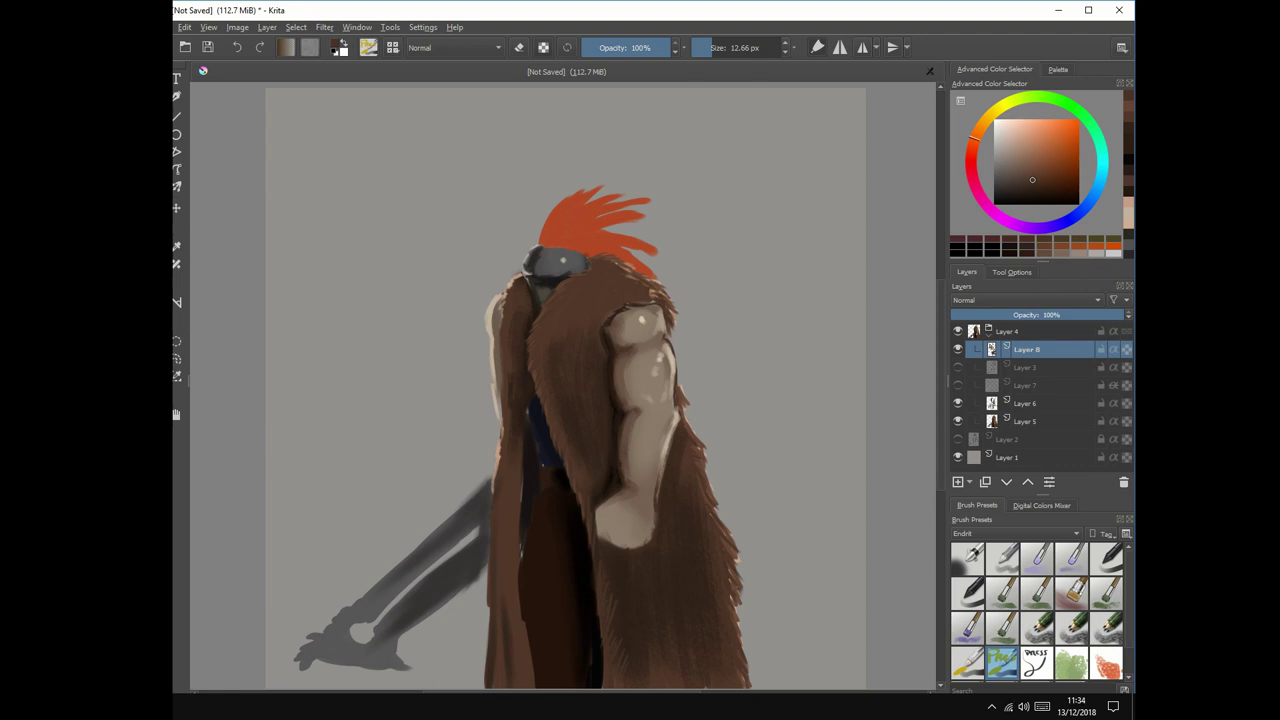
- Pick a darker brown, then orange-red and lighter orange tones for the hair
left_click(527, 352, "ctrl")
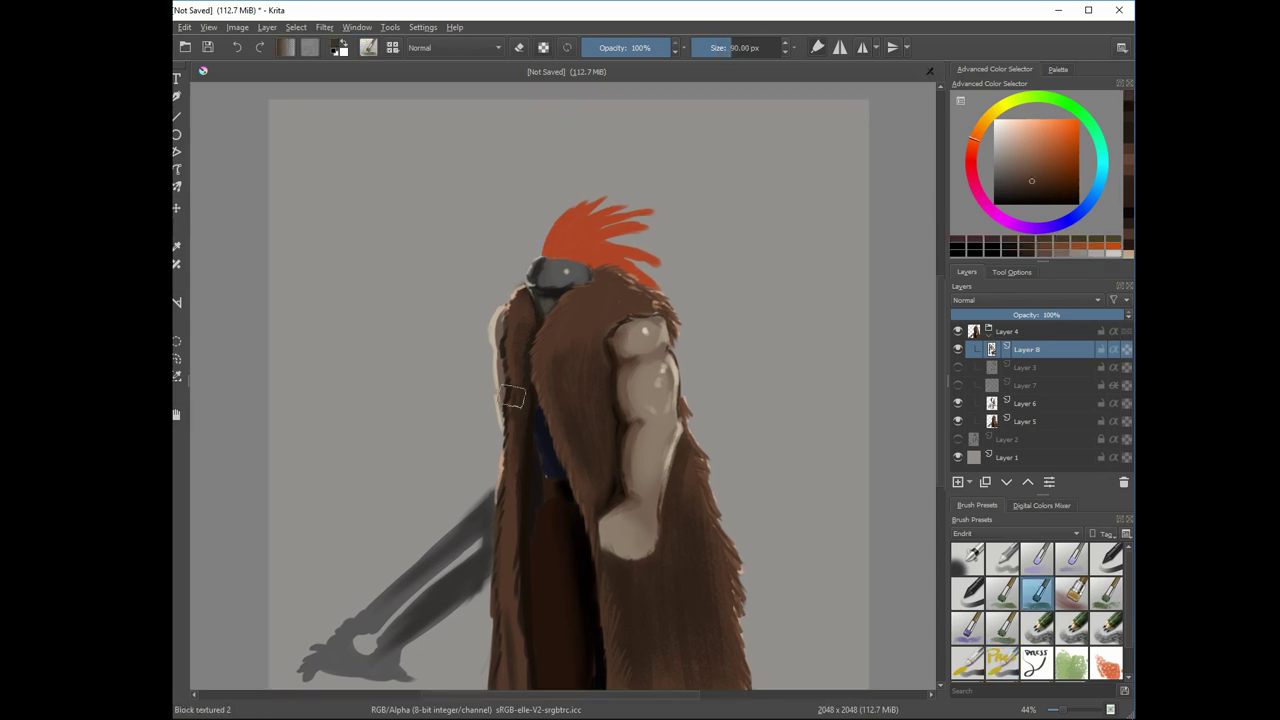
left_click(557, 218, "ctrl")
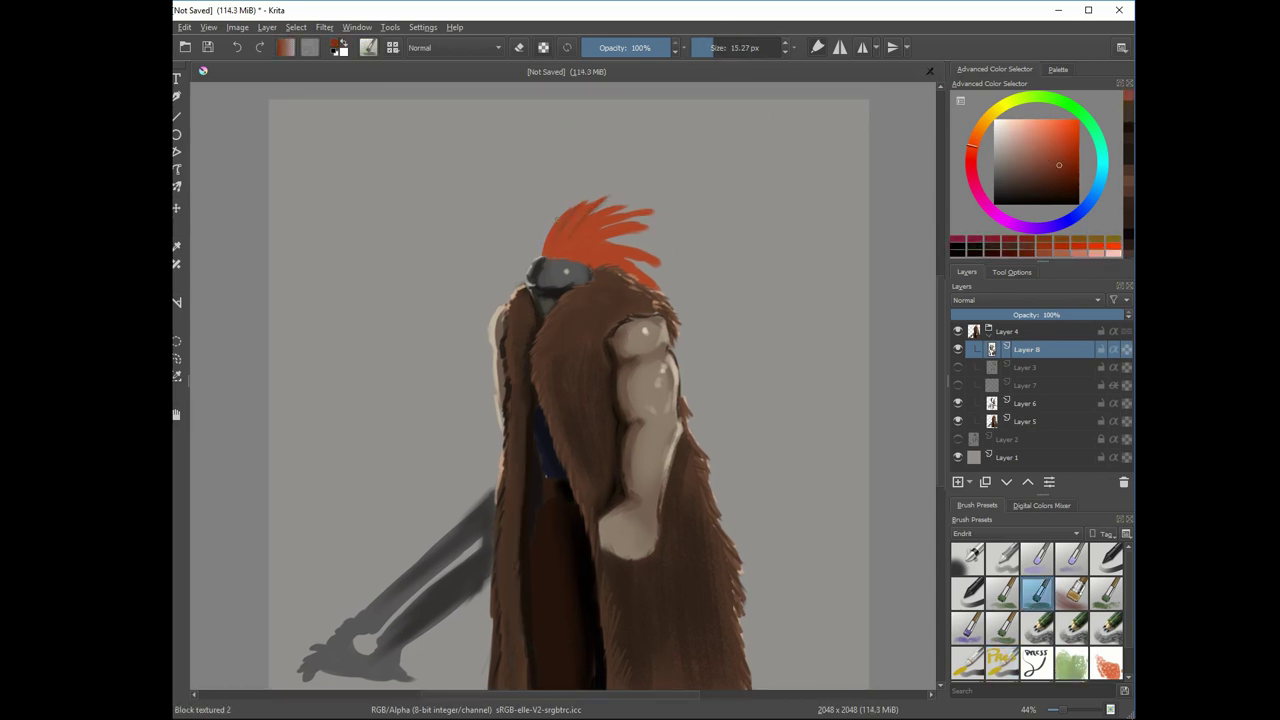
left_click(605, 230, "ctrl")
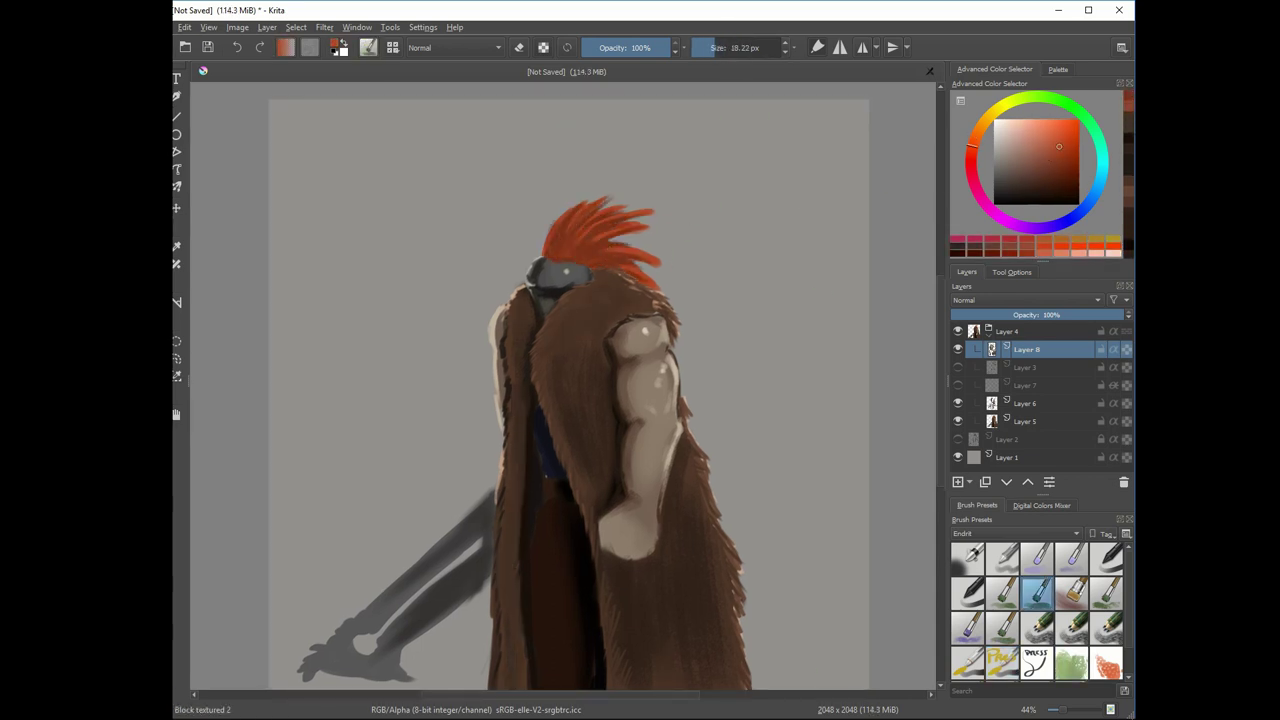
- Compare against the line art and paint a light highlight along the sword's top edge
left_click(549, 255, "ctrl")
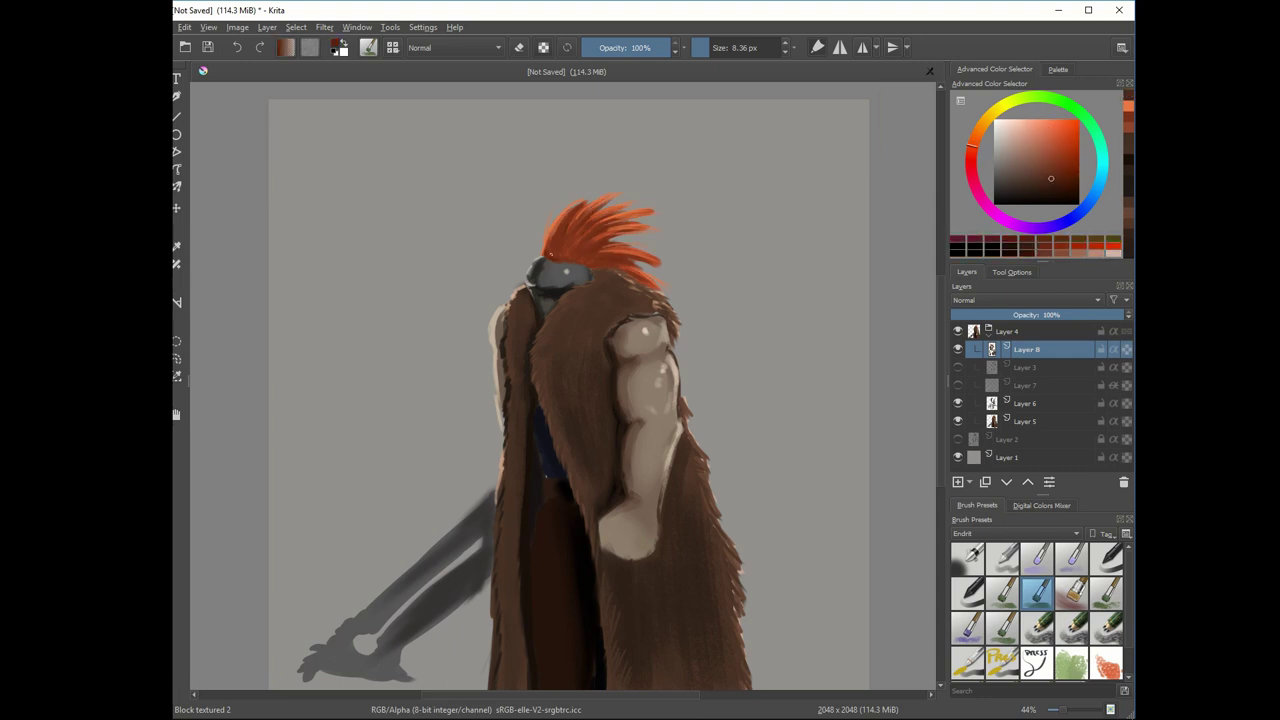
left_click(957, 367)
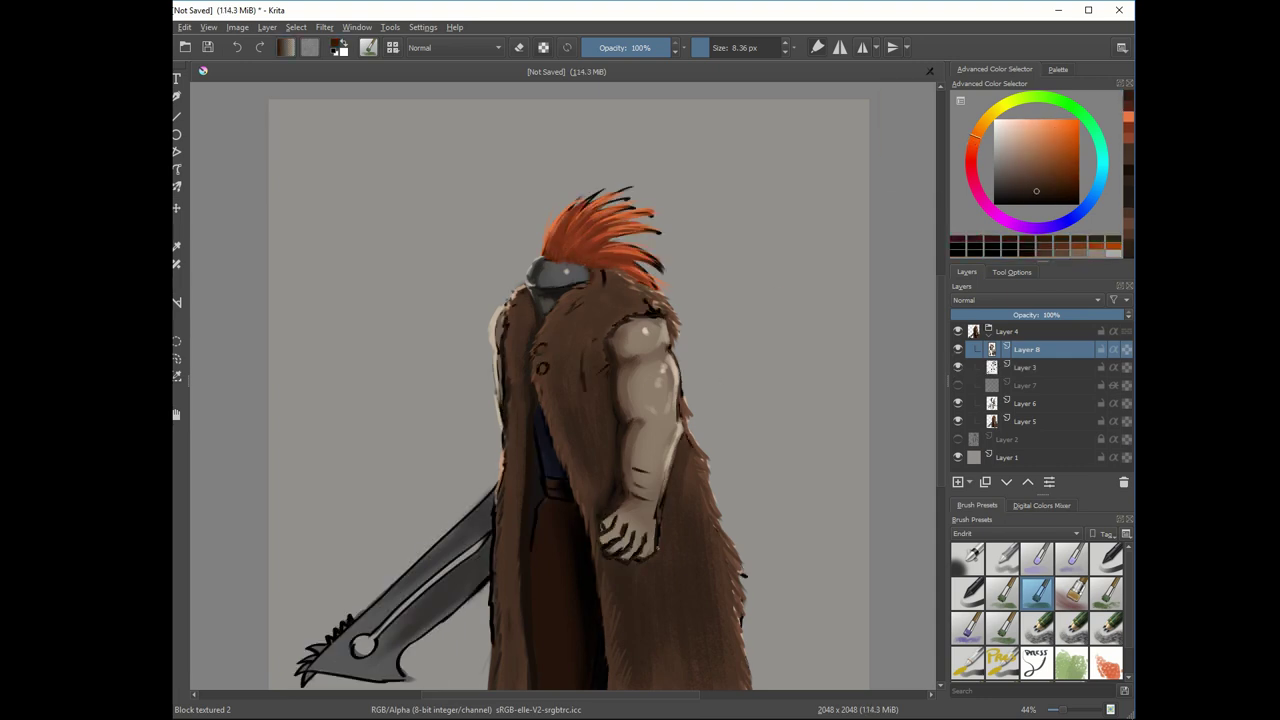
left_click(957, 367)
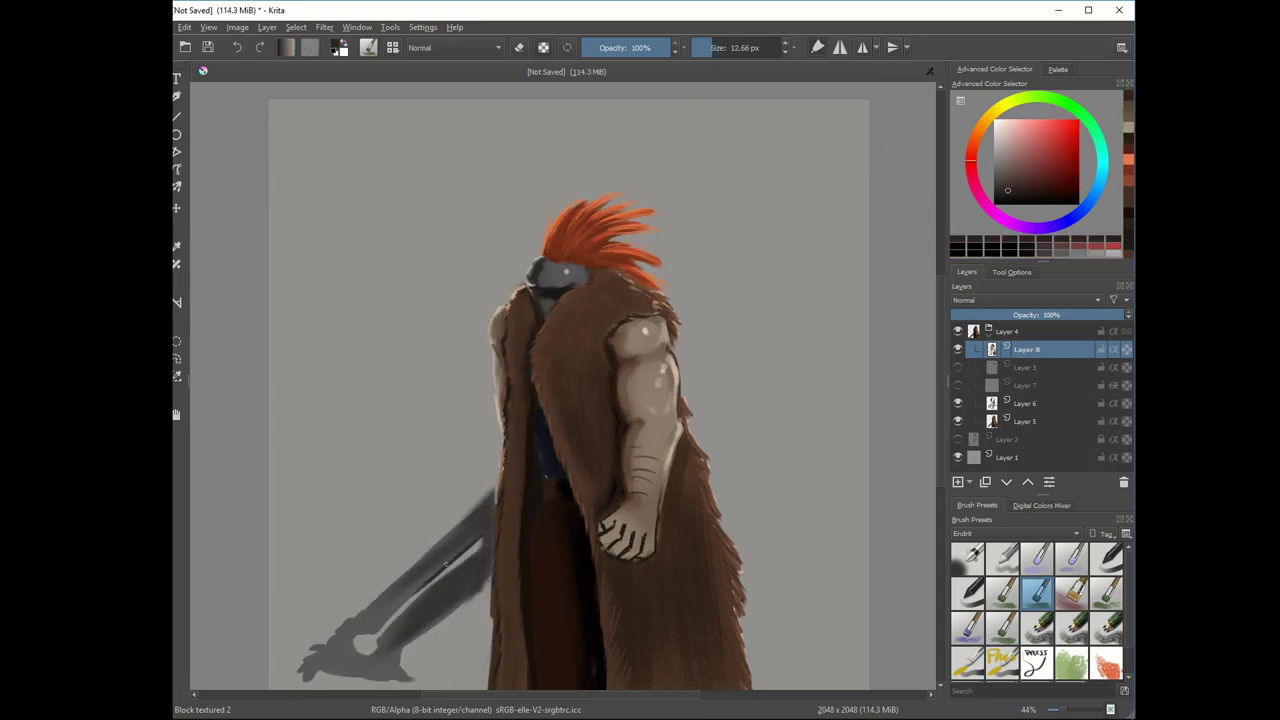
left_click_drag(380, 585, 490, 500)
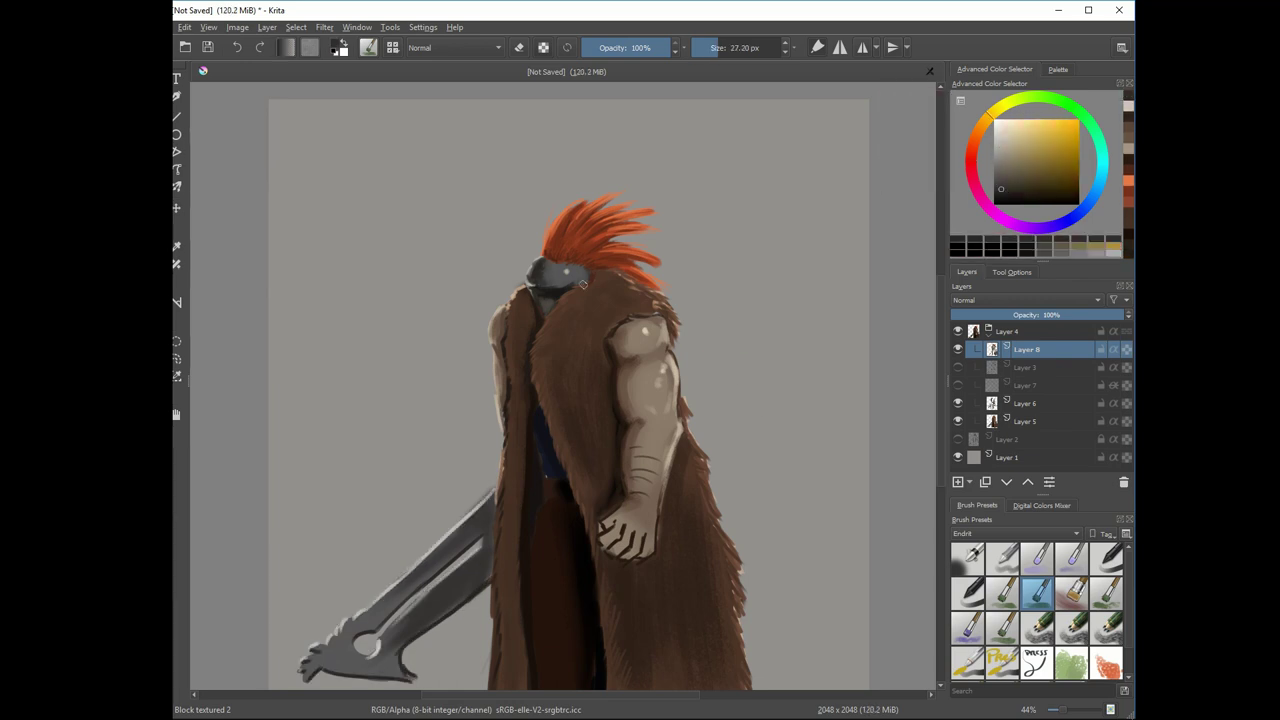
left_click(618, 270, "ctrl")
left_click(560, 348, "ctrl")
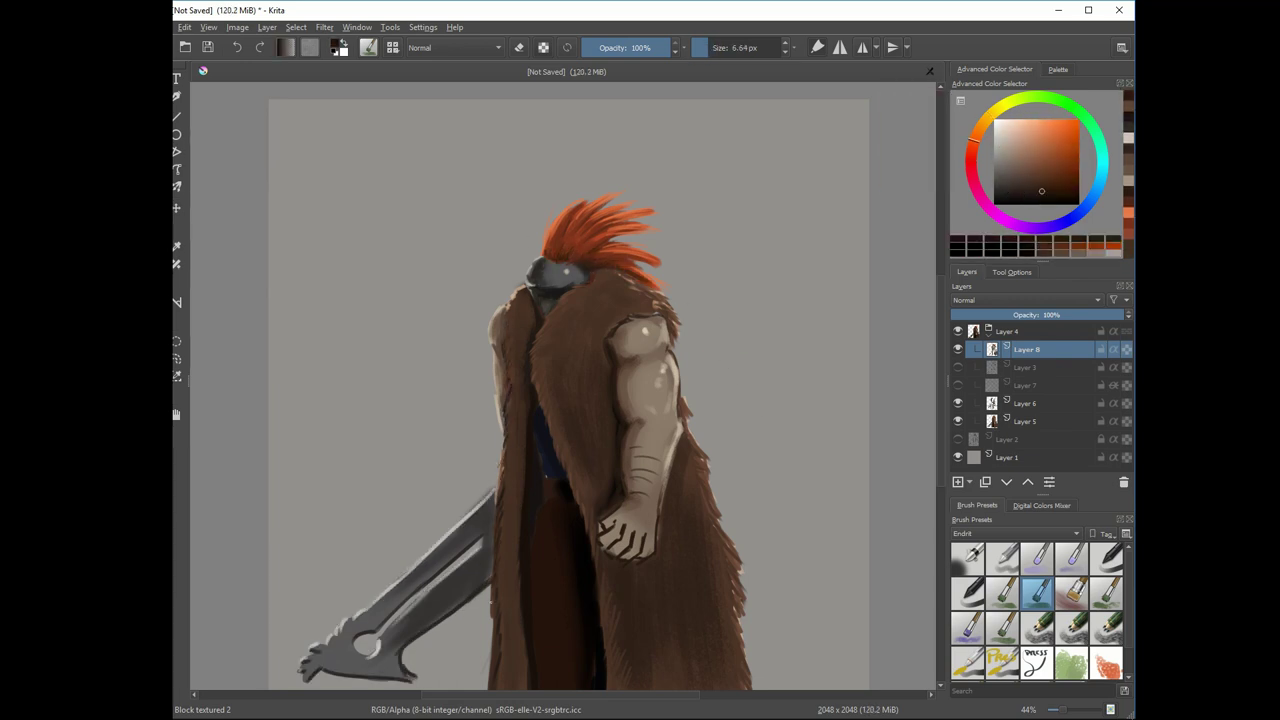
- On a new layer at 53% opacity, tint the sword blade cyan-blue
key("Insert")
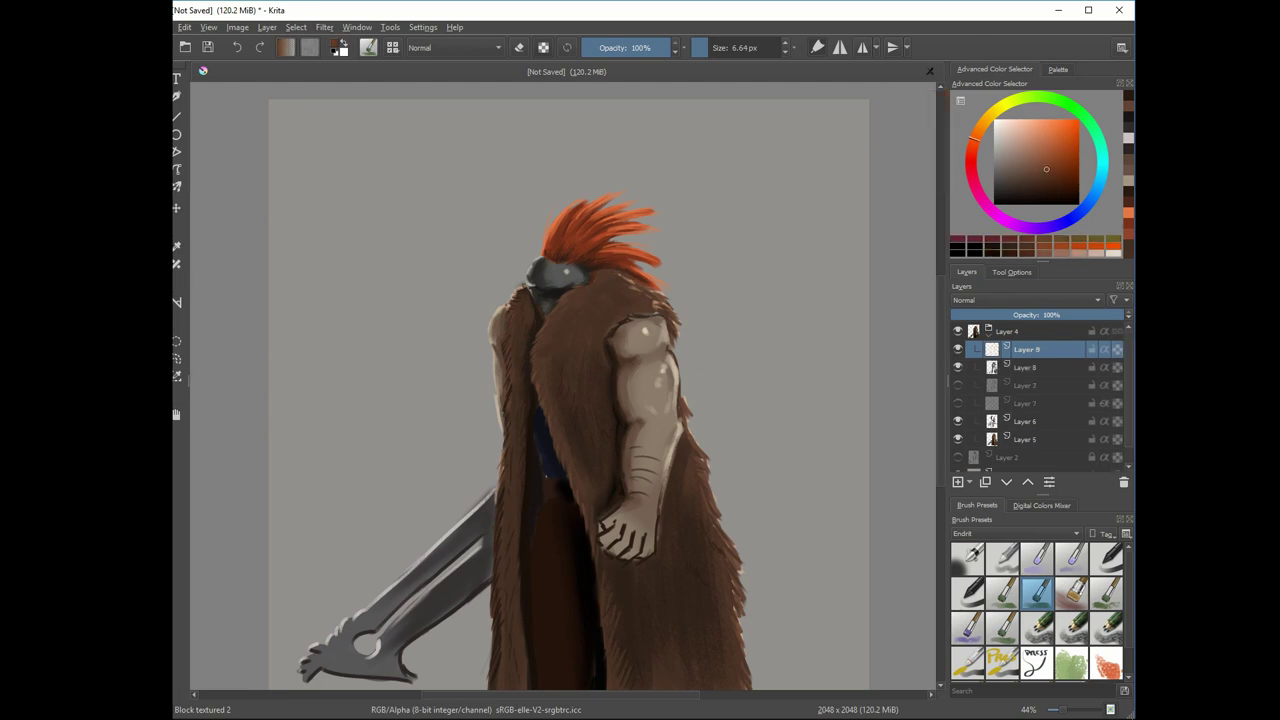
left_click(588, 297, "ctrl")
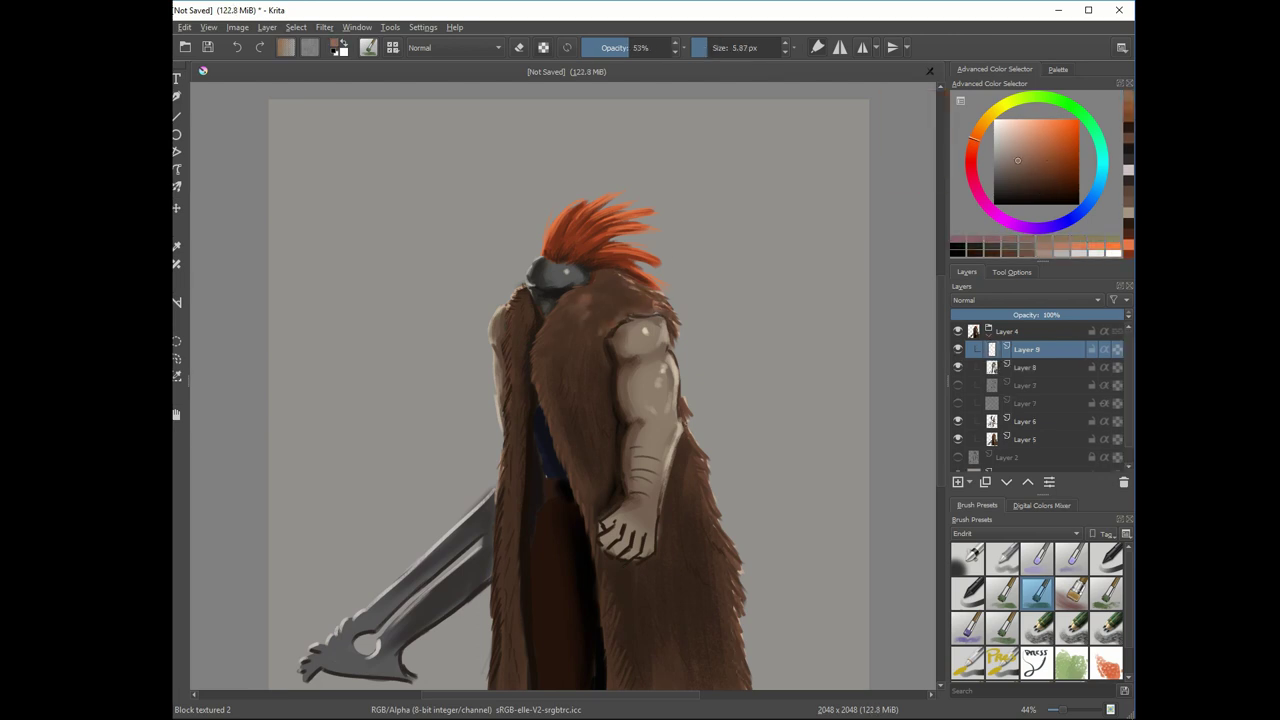
left_click(470, 540, "ctrl")
left_click_drag(484, 510, 400, 588)
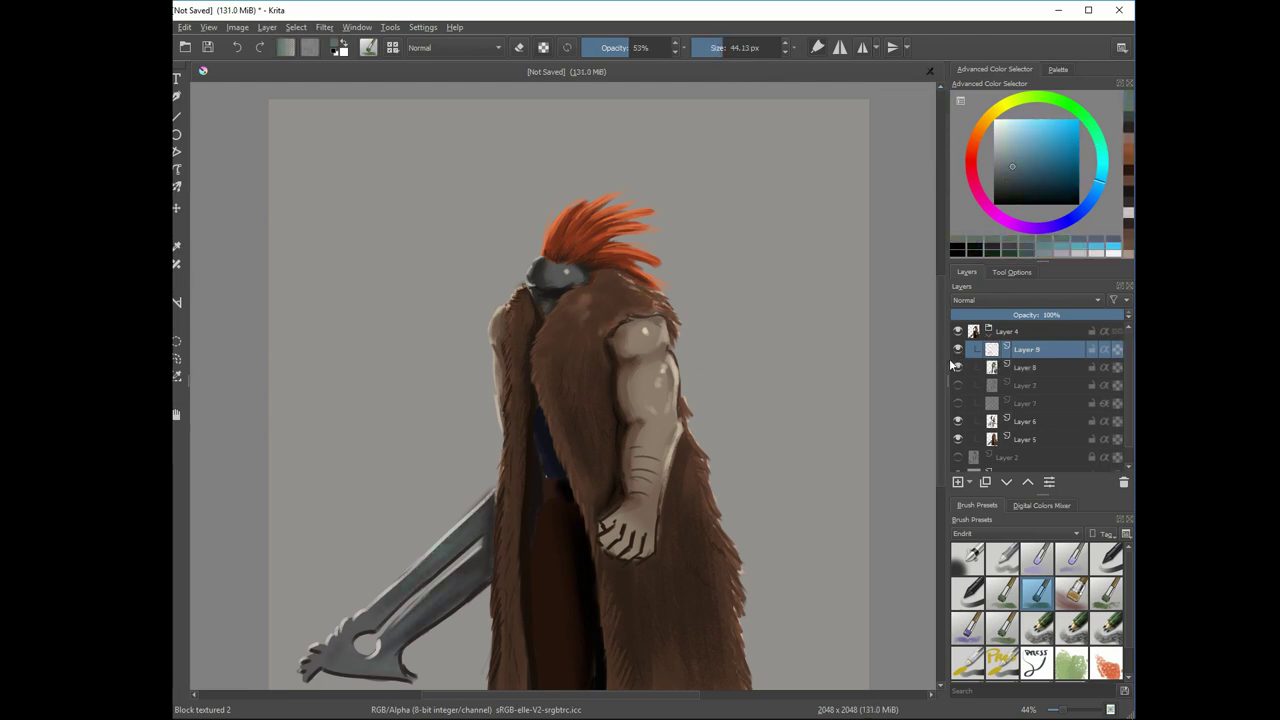
left_click(600, 323, "ctrl")
left_click(967, 557)
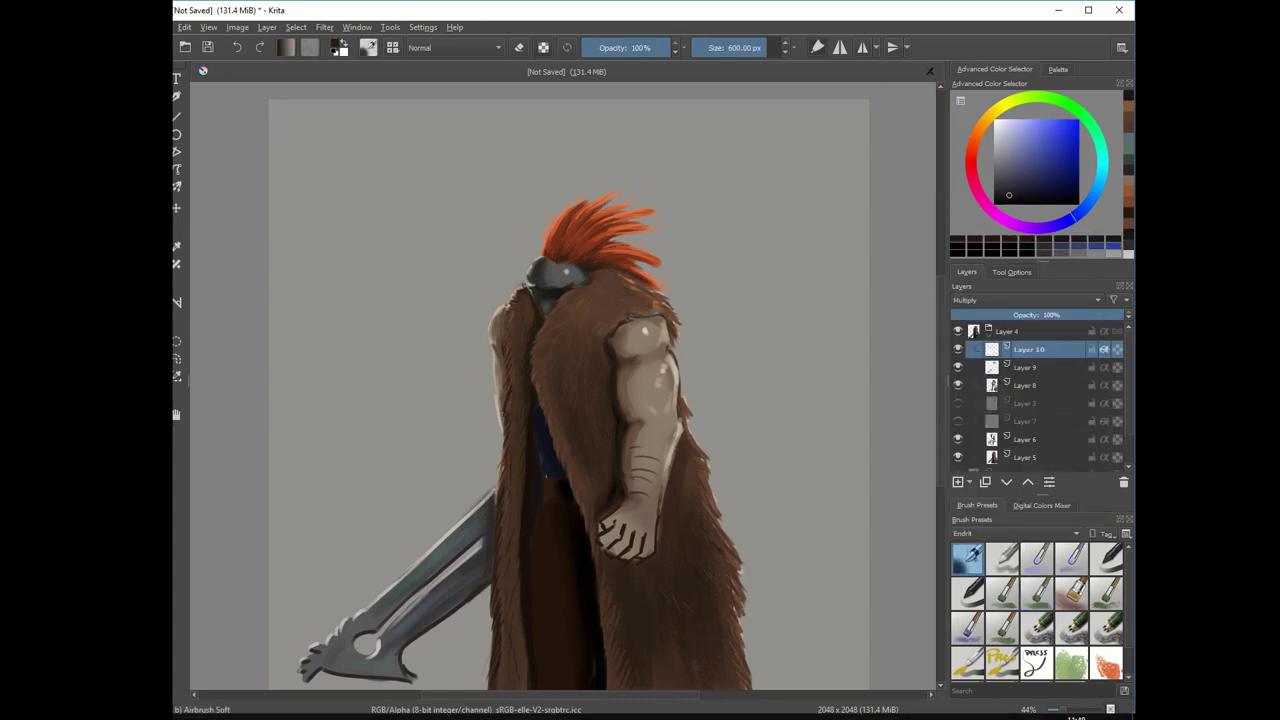
- Shade the lower body and block in dark tree silhouettes behind the warrior
left_click_drag(686, 491, 571, 609)
right_click(990, 462)
left_click_drag(328, 330, 678, 598)
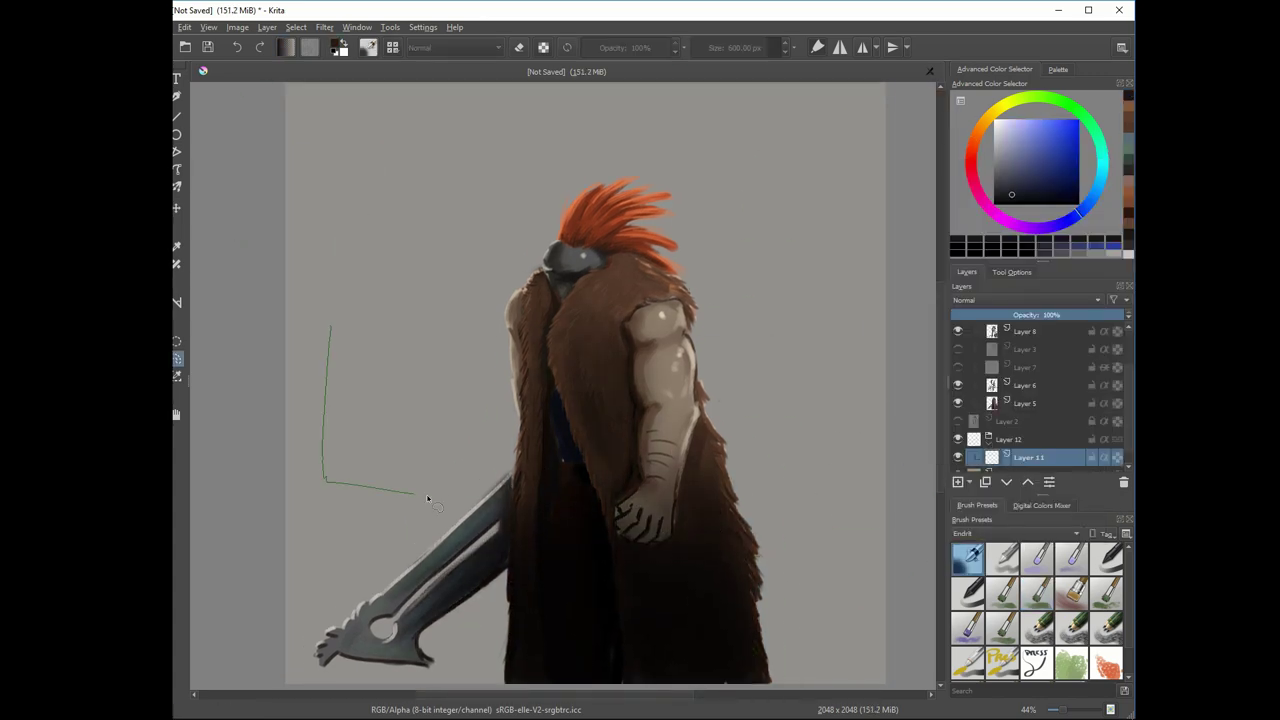
key("ctrl+shift+a")
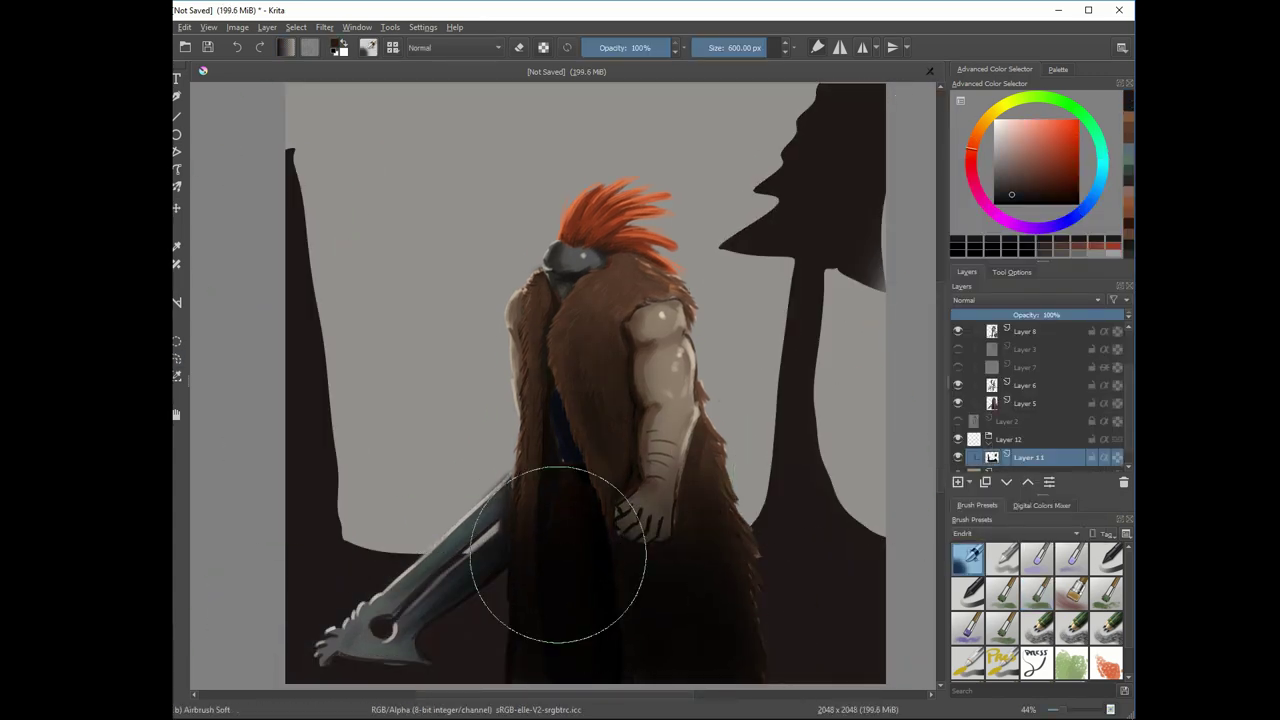
- Fill a dark house-shaped area on a new layer and paint dark pine trees at left and right
left_click(1002, 662)
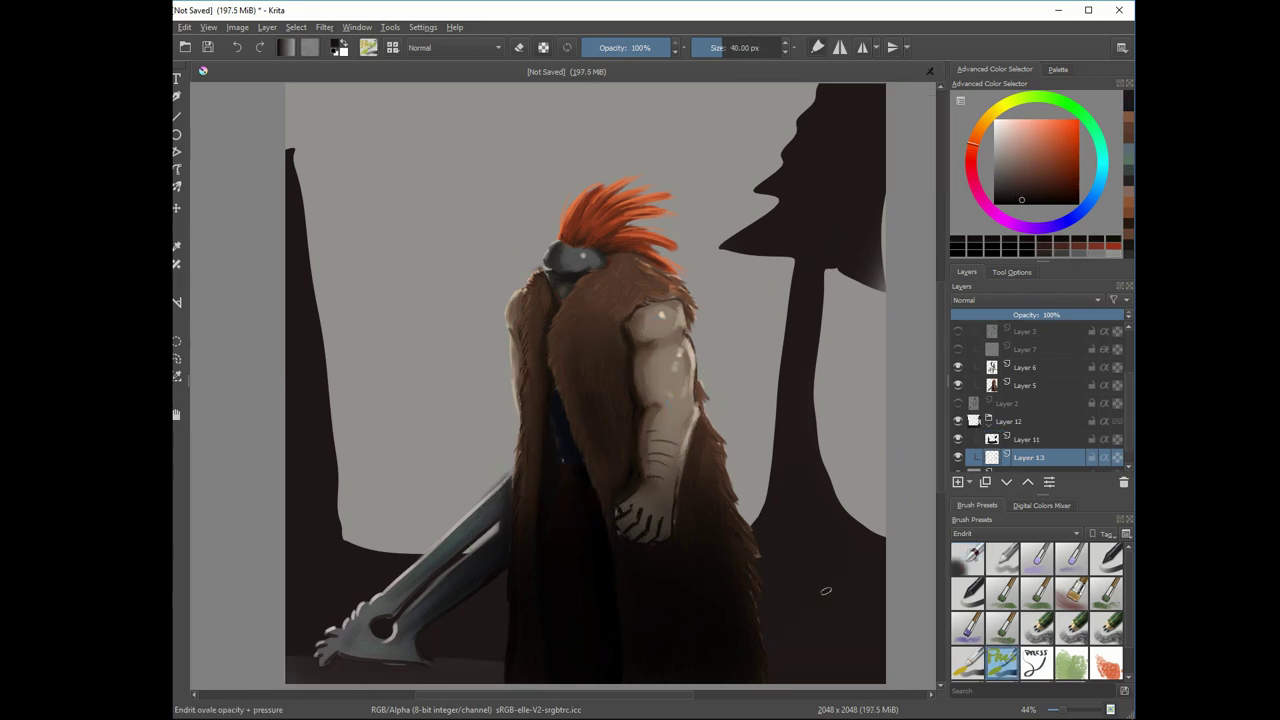
left_click_drag(418, 362, 766, 575)
left_click(957, 482)
key("ctrl+shift+a")
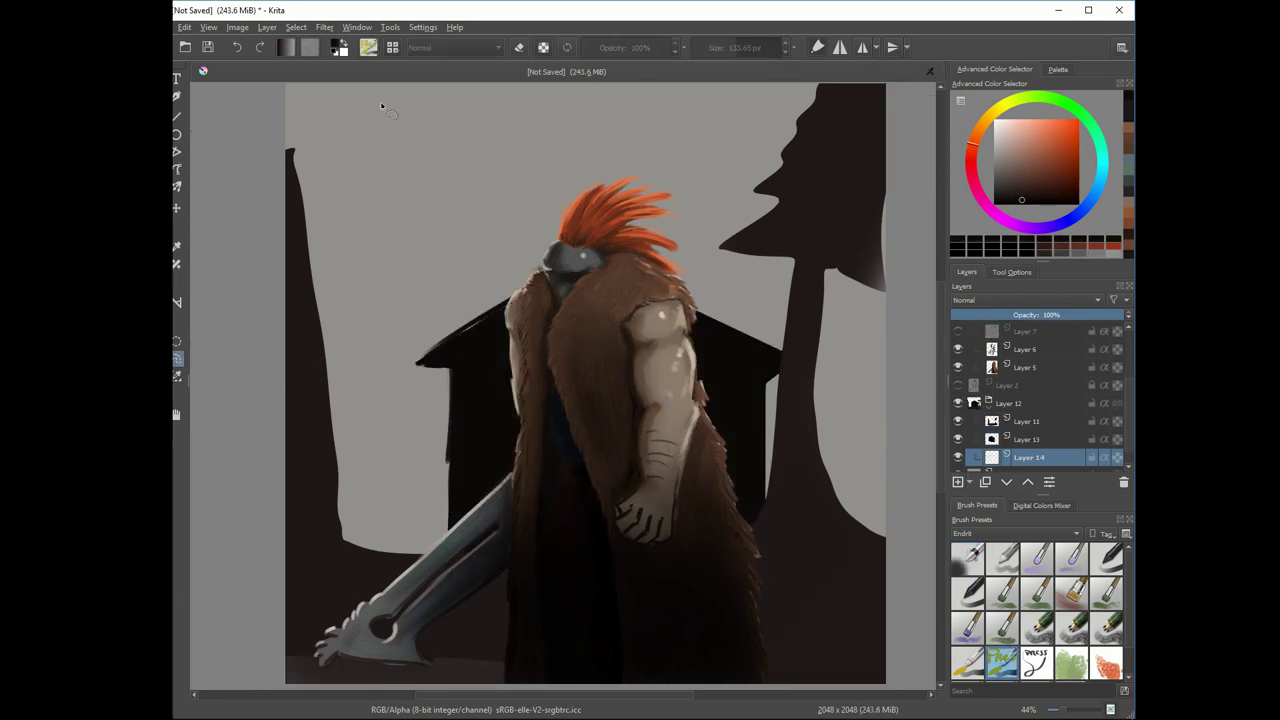
mouse_move(385, 100)
left_mouse_down()
mouse_move(330, 540)
mouse_move(350, 545)
left_mouse_up()
left_click_drag(760, 550, 650, 612)
left_click_drag(830, 90, 835, 560)
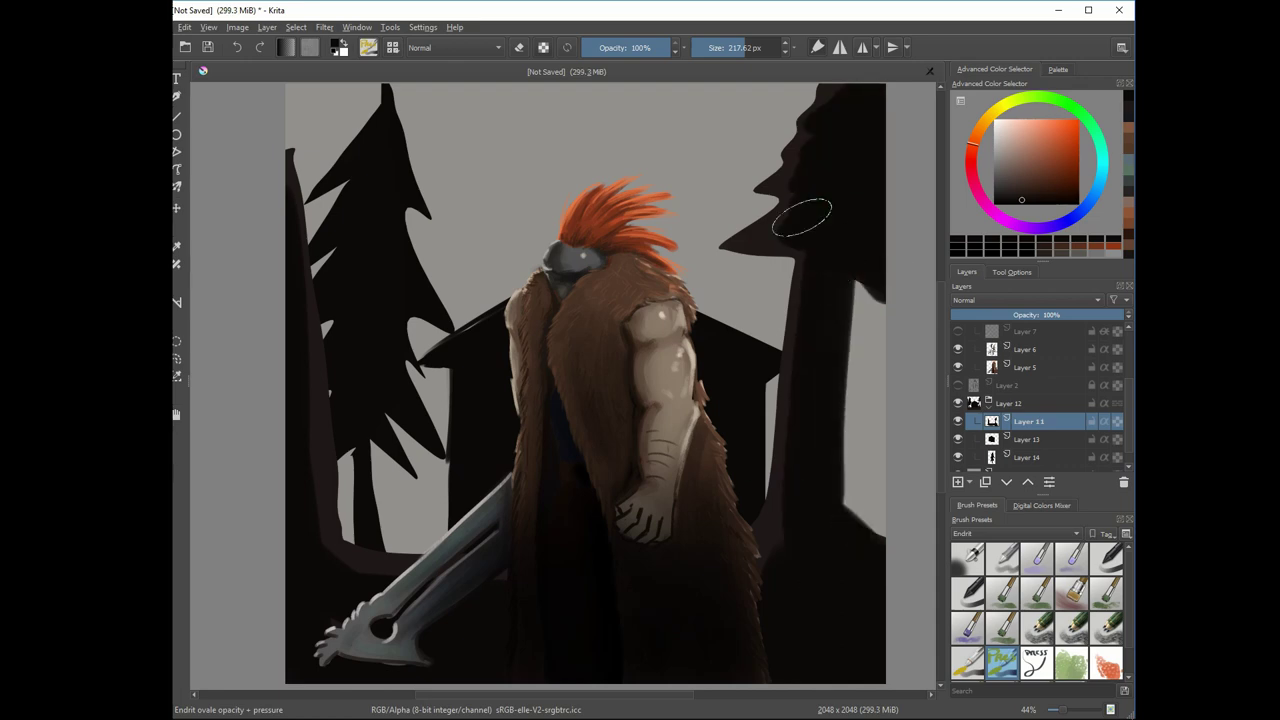
- Paint a middle background tree and brownish haze across the back trees on new layers
left_click(1028, 457)
left_click_drag(790, 95, 700, 300)
mouse_move(530, 300)
left_mouse_down()
mouse_move(516, 150)
mouse_move(520, 250)
left_mouse_up()
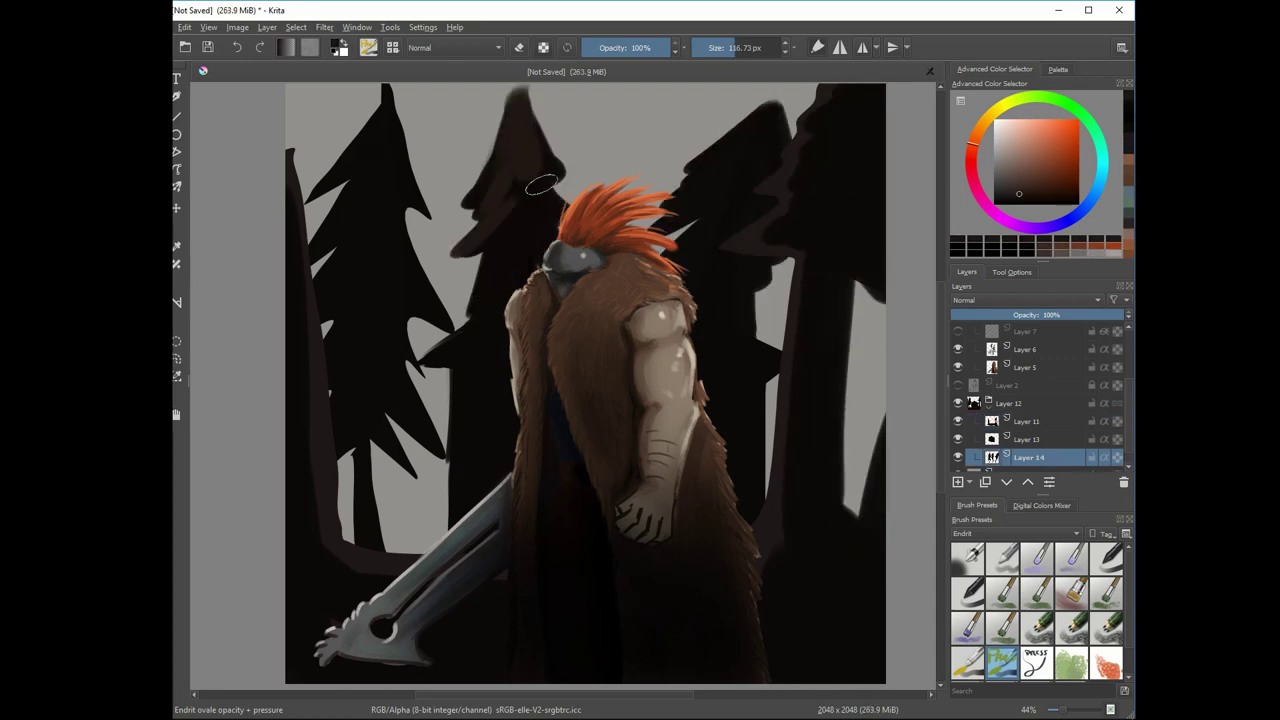
left_click_drag(370, 100, 350, 190)
left_click(957, 482)
left_click_drag(440, 470, 340, 530)
left_click_drag(420, 370, 420, 460)
left_click_drag(778, 276, 729, 249)
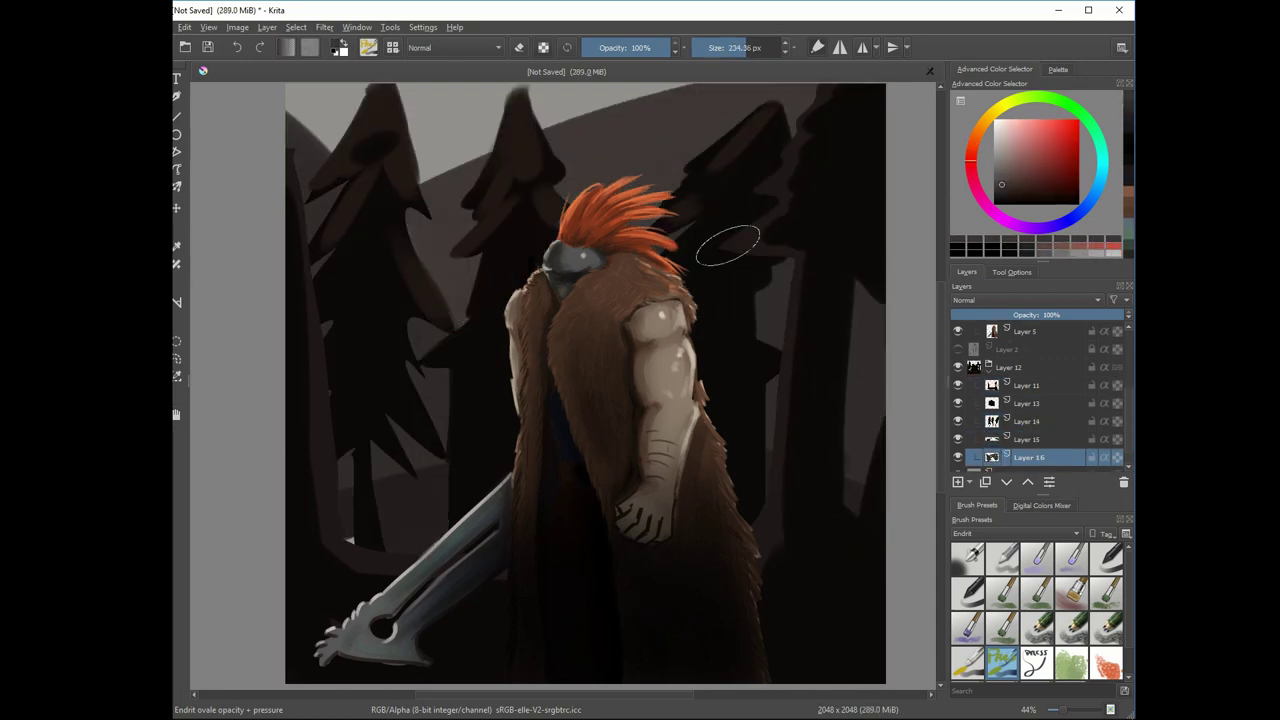
- Darken the sky and forest with dark blue on a new layer
left_click(1070, 220)
left_click(1028, 439)
left_click_drag(823, 400, 540, 120)
left_click(1073, 120)
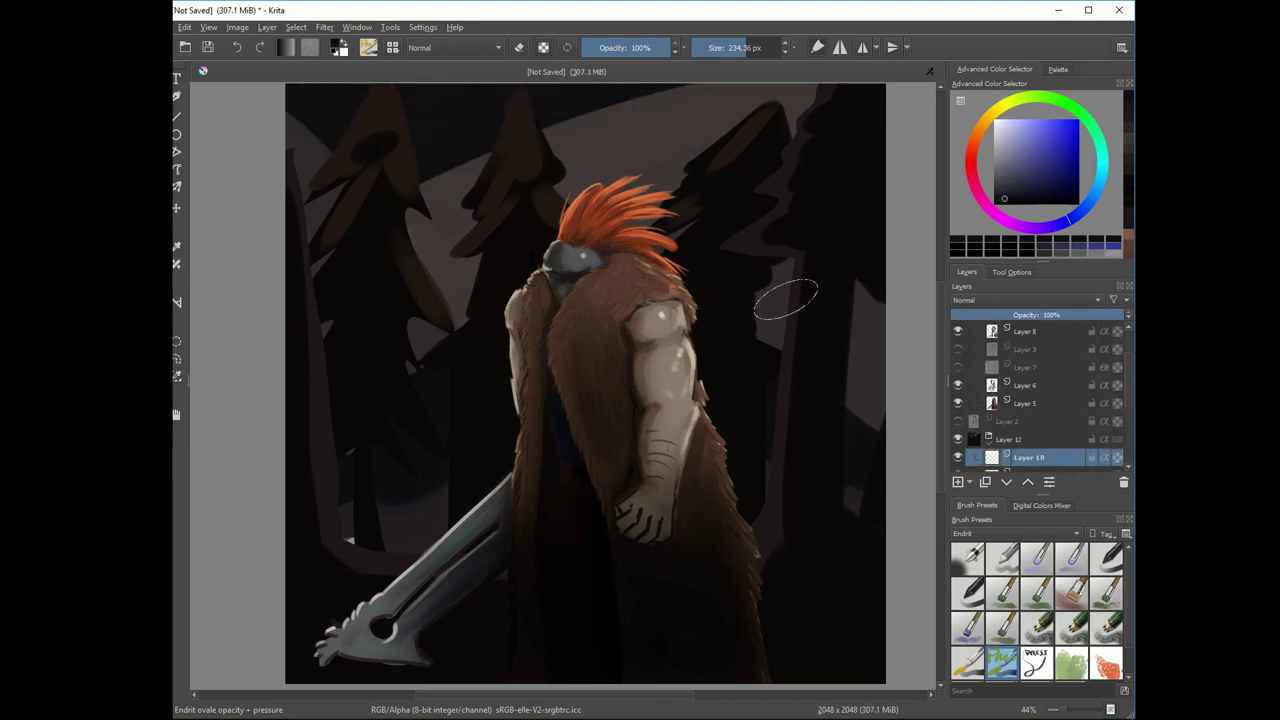
- Paint orange bristle-brush flames around the hair, outline, sword, head and background
left_click(369, 47)
mouse_move(510, 470)
left_mouse_down()
mouse_move(645, 155)
mouse_move(720, 390)
left_mouse_up()
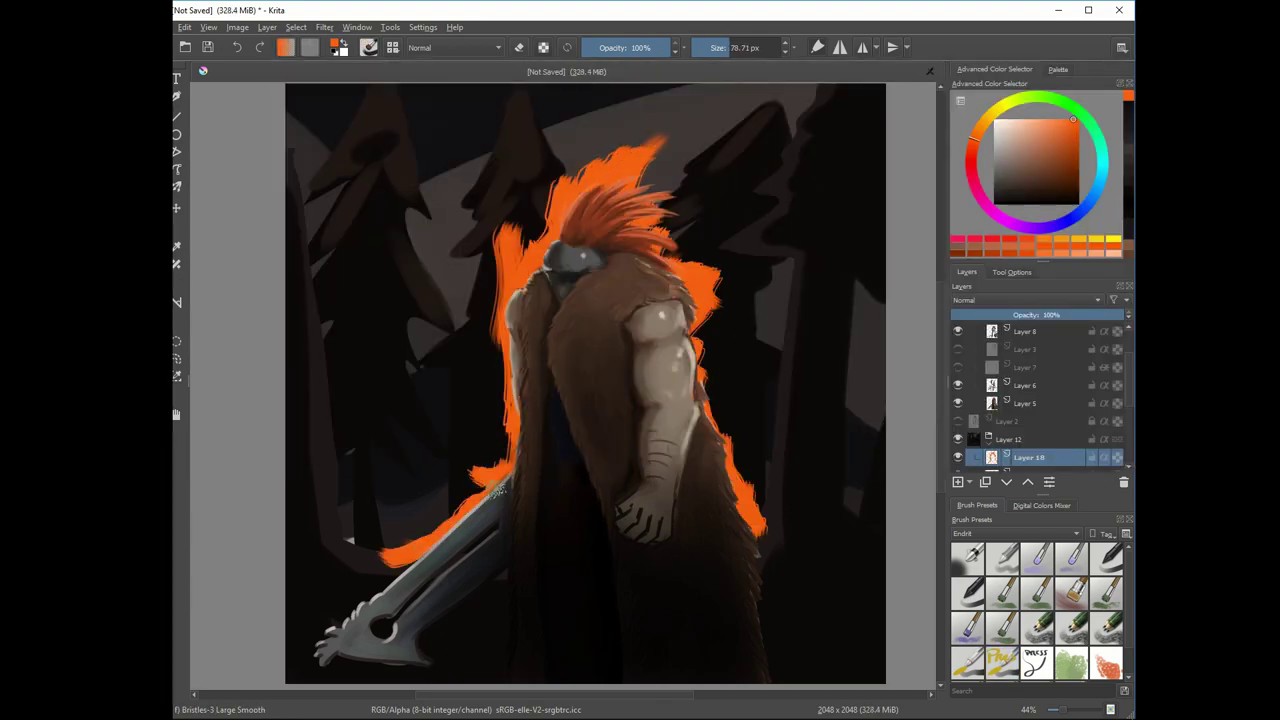
left_click_drag(520, 190, 430, 360)
left_click_drag(620, 120, 770, 500)
left_click(369, 47)
left_click_drag(750, 322, 715, 343)
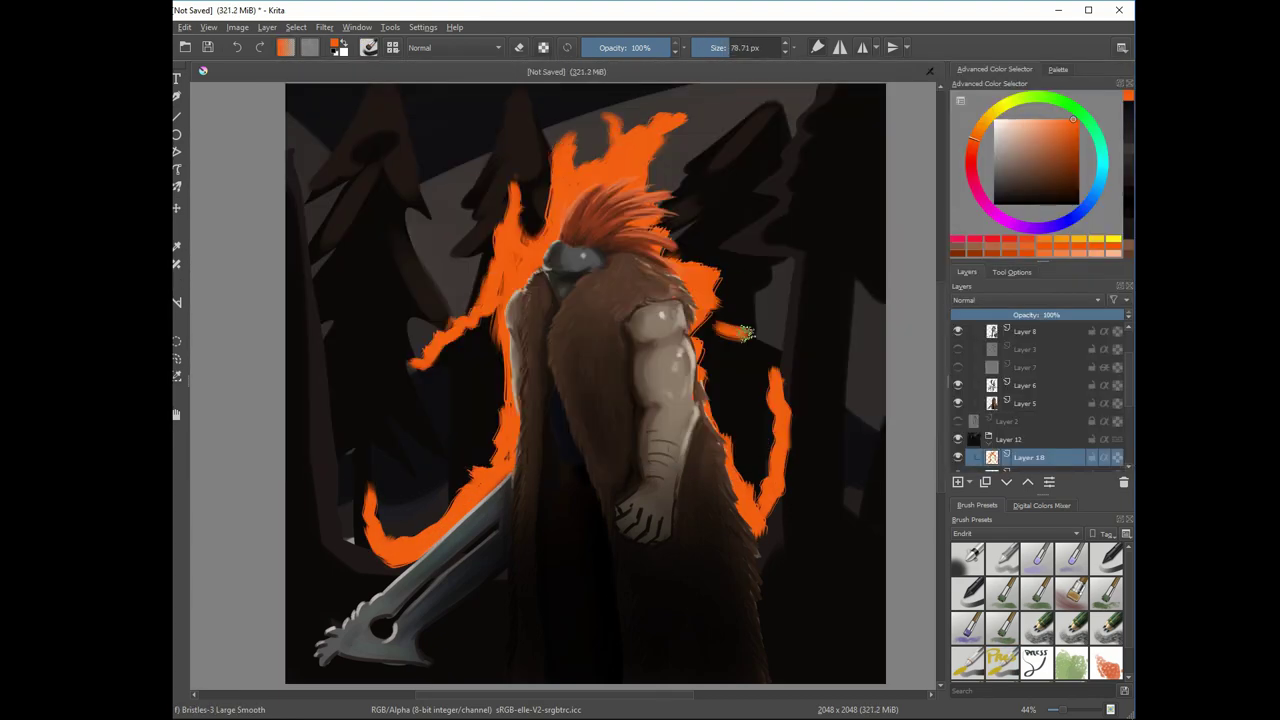
left_click_drag(515, 105, 480, 200)
left_click_drag(380, 410, 330, 565)
- At 62% opacity, brighten the flames with light-orange highlights all around the figure
left_click_drag(560, 135, 500, 380)
left_click_drag(520, 432, 370, 555)
left_click_drag(785, 545, 740, 485)
left_click_drag(795, 165, 745, 240)
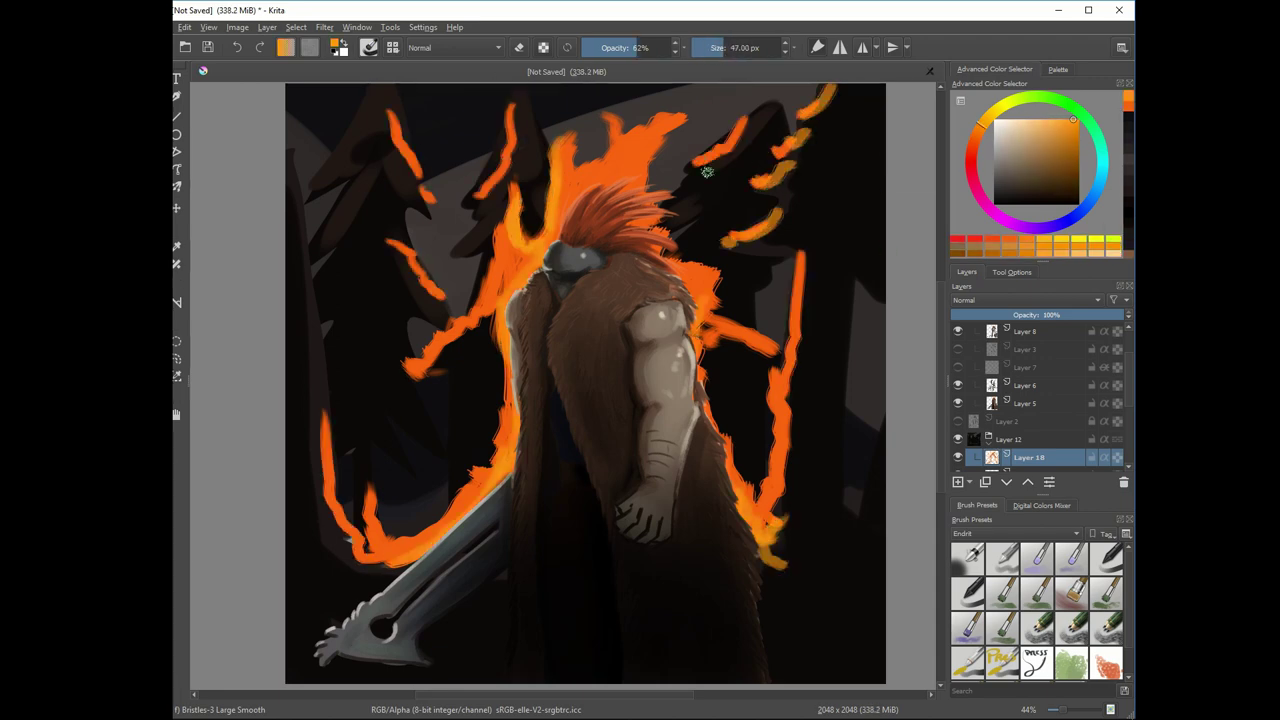
left_click_drag(510, 110, 460, 205)
left_click_drag(770, 100, 700, 170)
left_click_drag(385, 230, 435, 393)
left_click_drag(615, 120, 700, 300)
left_click_drag(800, 260, 765, 505)
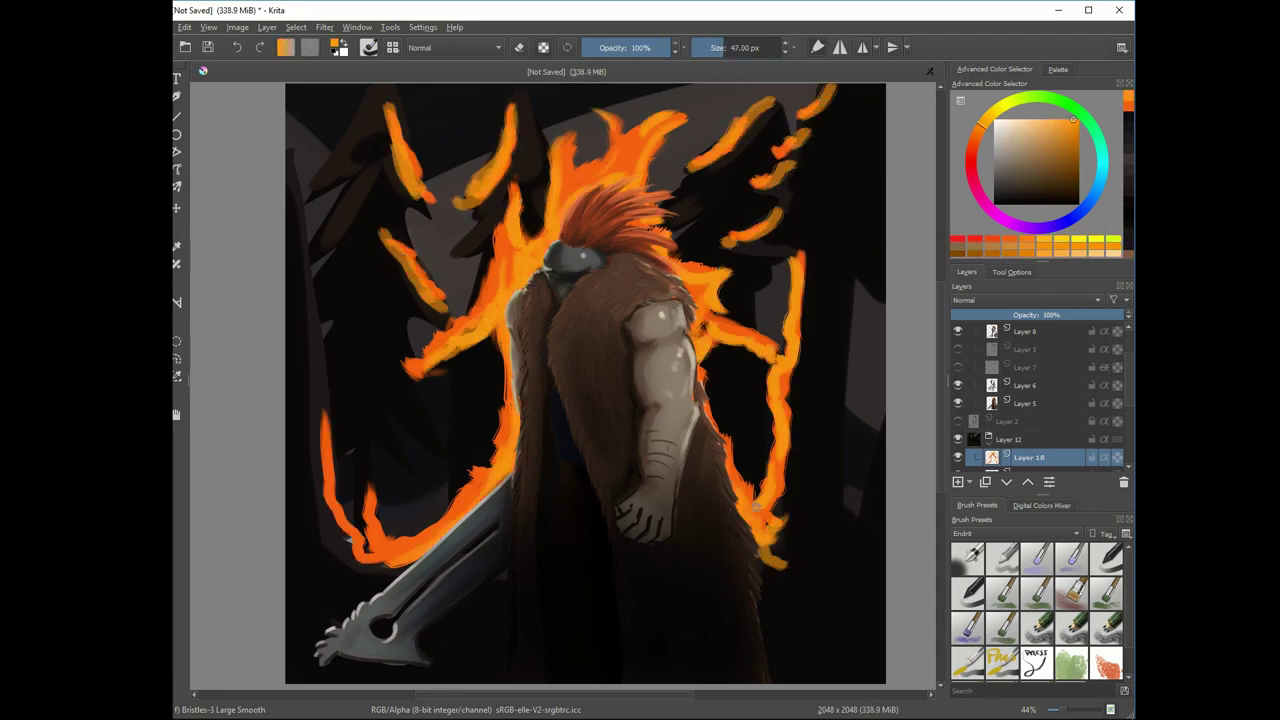
left_click_drag(835, 85, 775, 150)
left_click_drag(445, 110, 420, 310)
- Edge the flames in dark red and airbrush a large orange glow behind the warrior
left_click_drag(490, 450, 370, 550)
left_click(1062, 174)
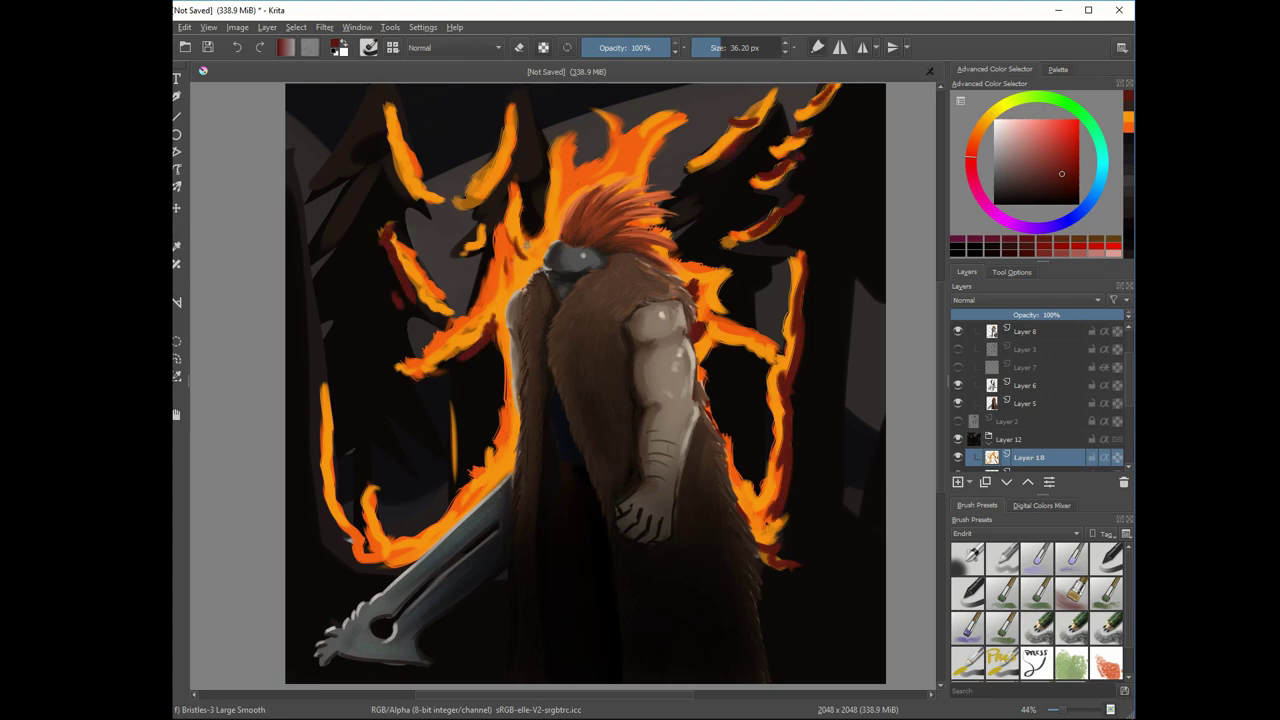
left_click_drag(480, 240, 700, 260)
left_click_drag(420, 260, 448, 472)
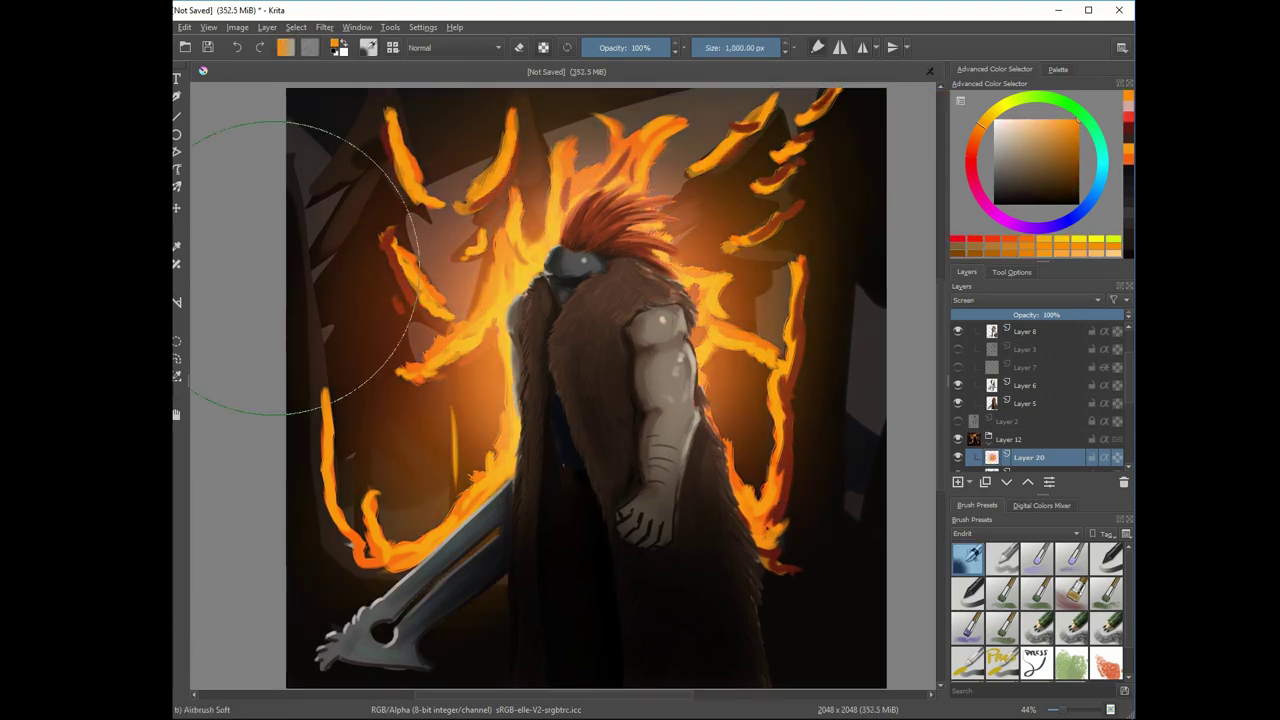
- Add a Gaussian Blur filter layer over the flames
left_click(969, 482)
left_click(657, 369)
left_click(980, 514)
- Switch to erasing with a small brush, try pale orange and yellow, then reset colours to black and white
key("e")
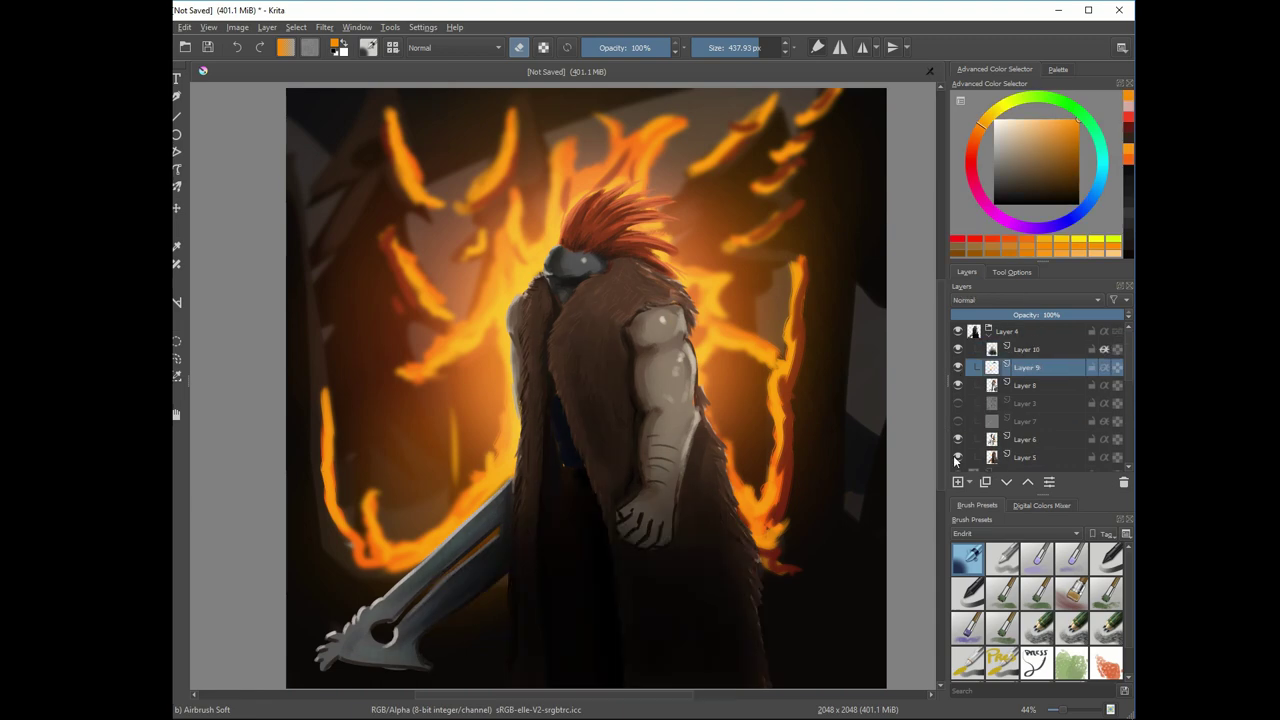
left_click(1003, 663)
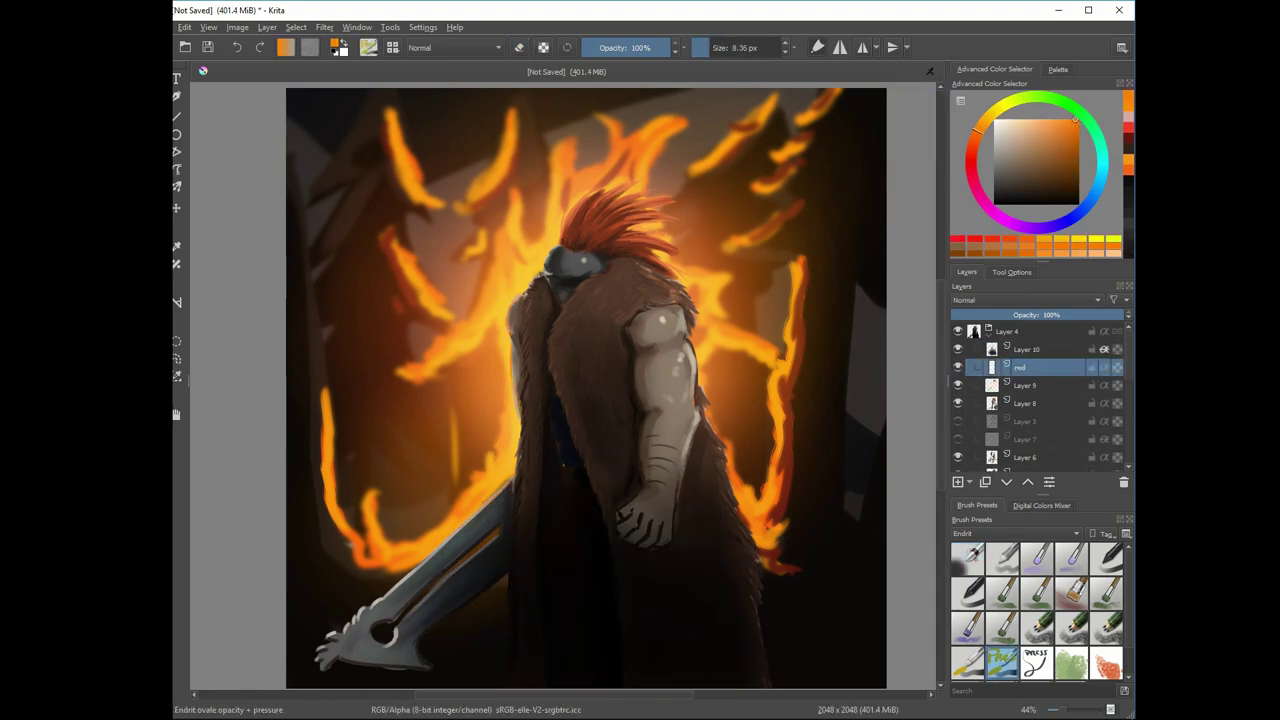
key("bracketright")
left_click(983, 118)
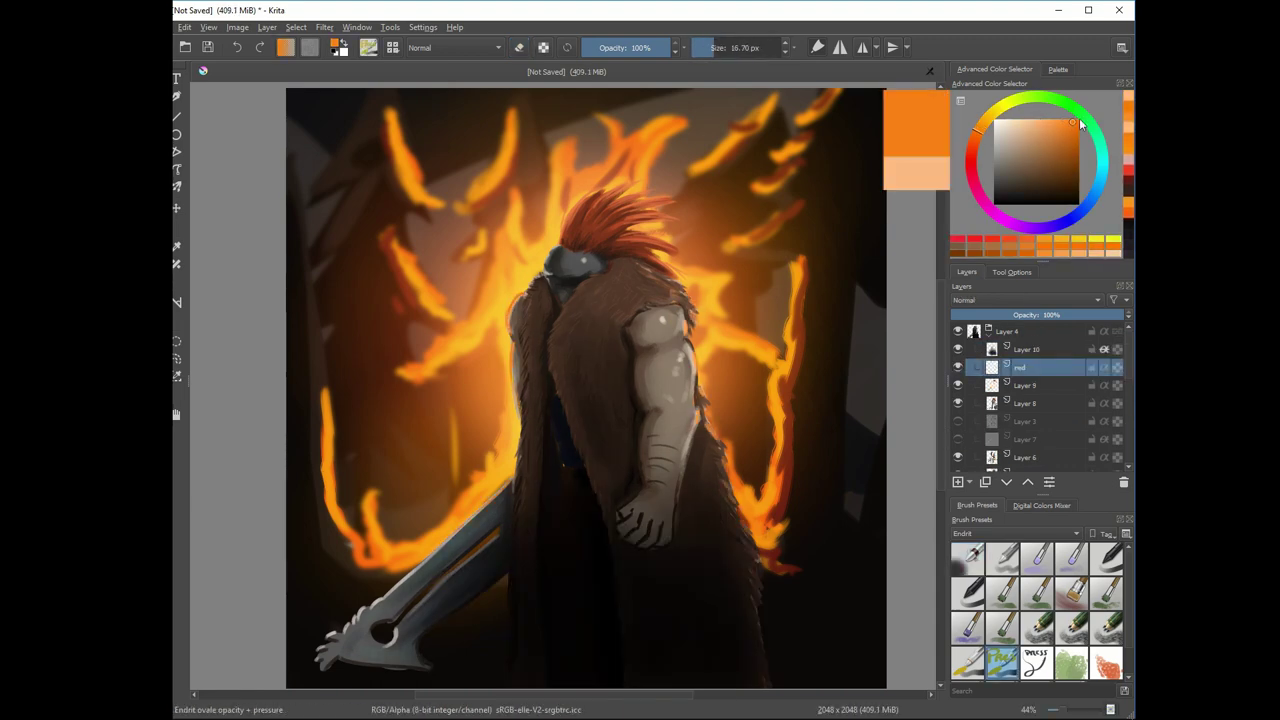
left_click(1025, 123)
key("d")
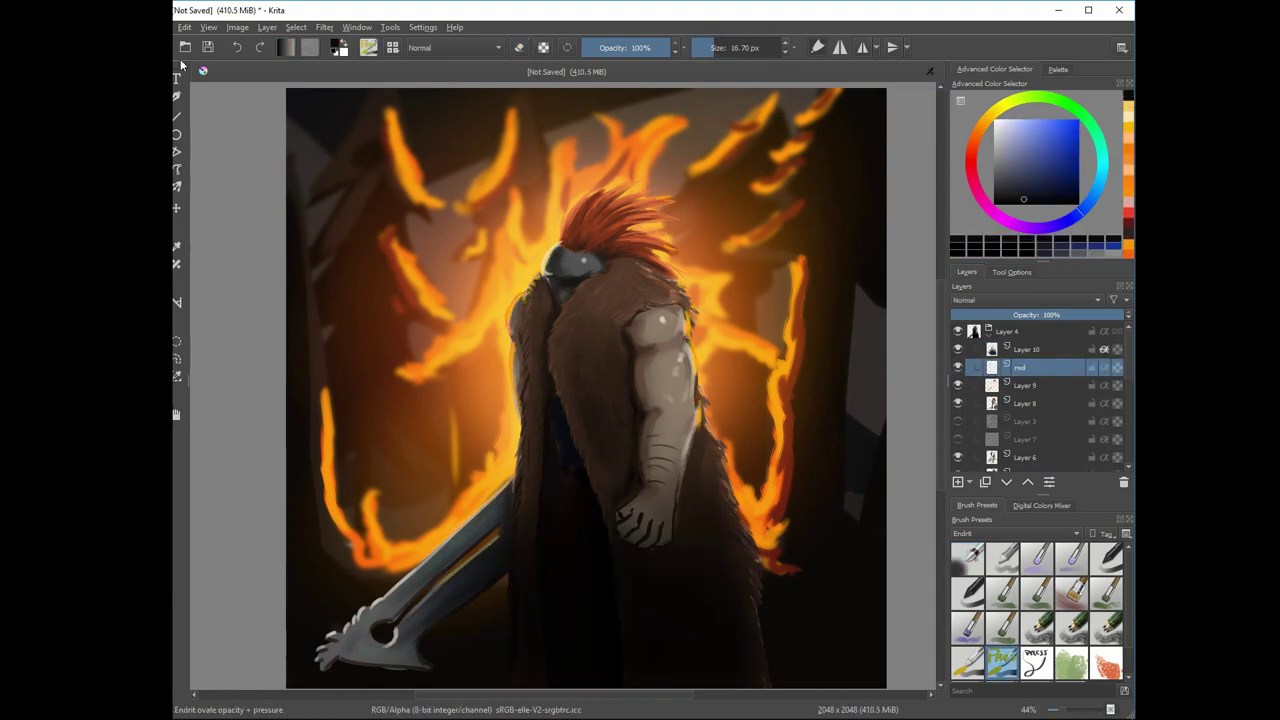
- Save the painting as warrior.kra, then move the signature to the lower middle and make it translucent
left_click(184, 27)
left_click(339, 70)
left_click(184, 27)
left_click(200, 89)
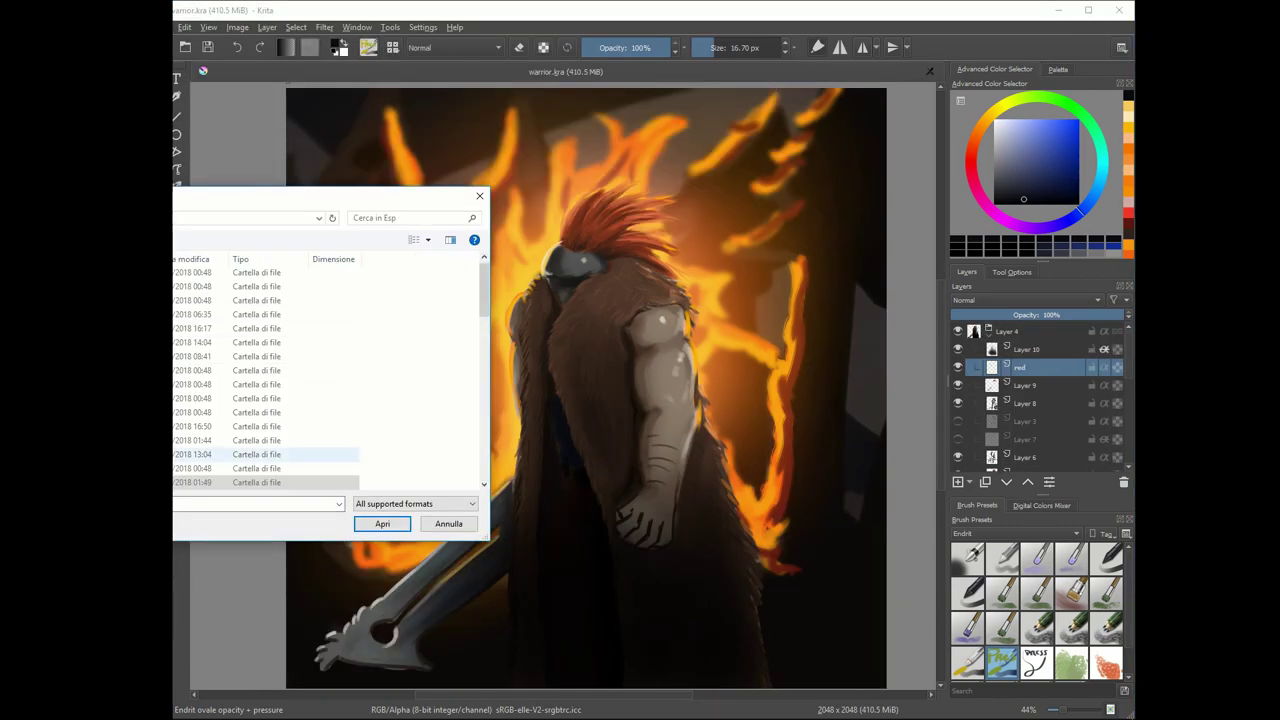
type("warrior")
key("Return")
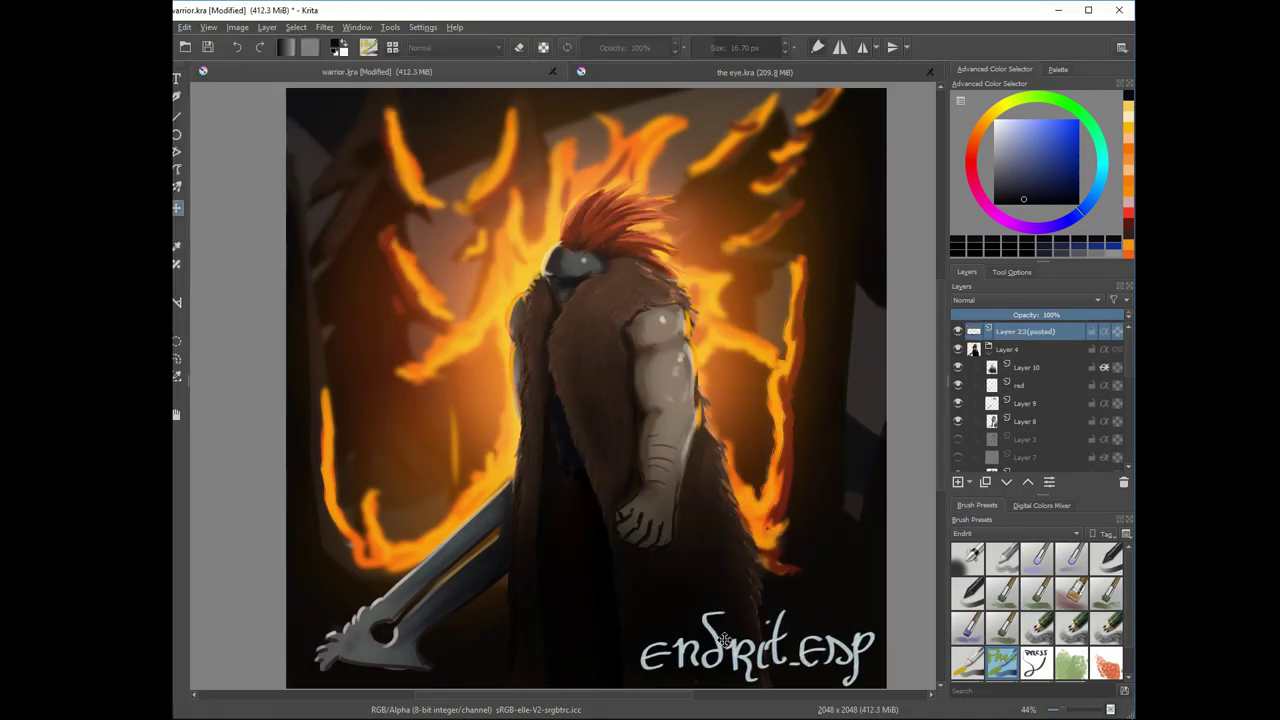
left_click_drag(724, 640, 590, 560)
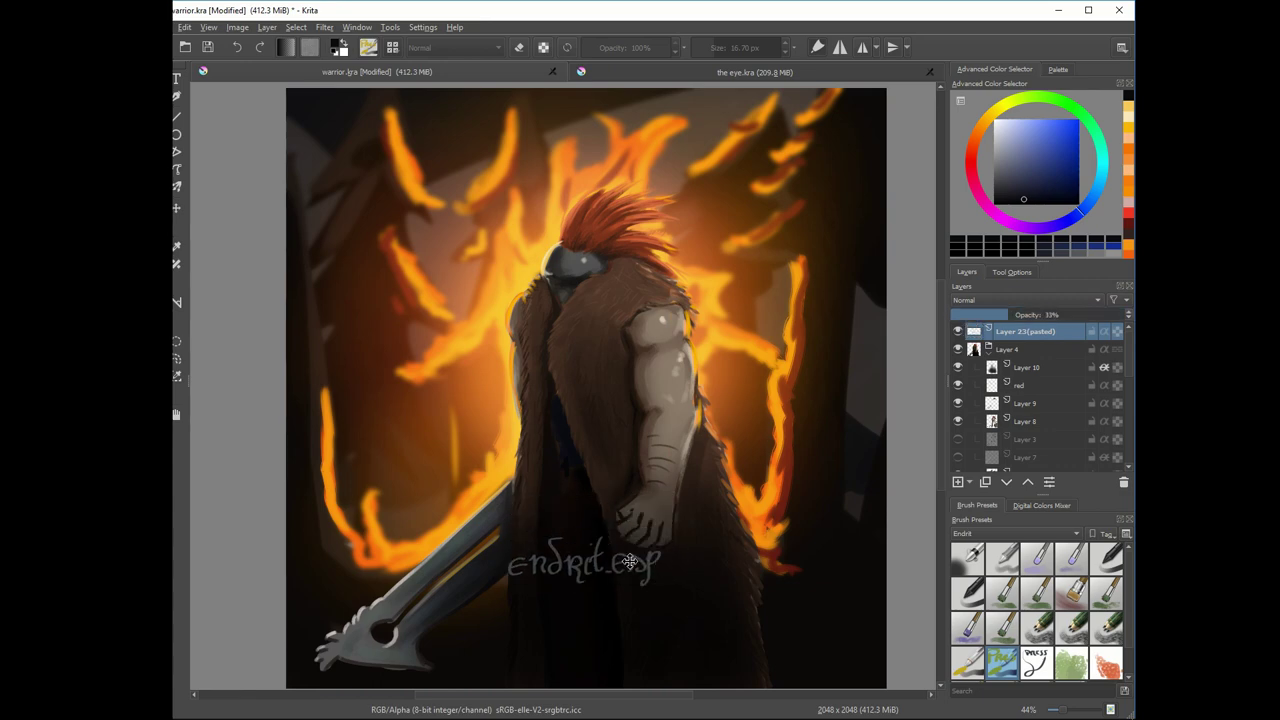
left_click(1020, 385)
- Paint darker shading around the warrior's hand with the Block textured brush
key("b")
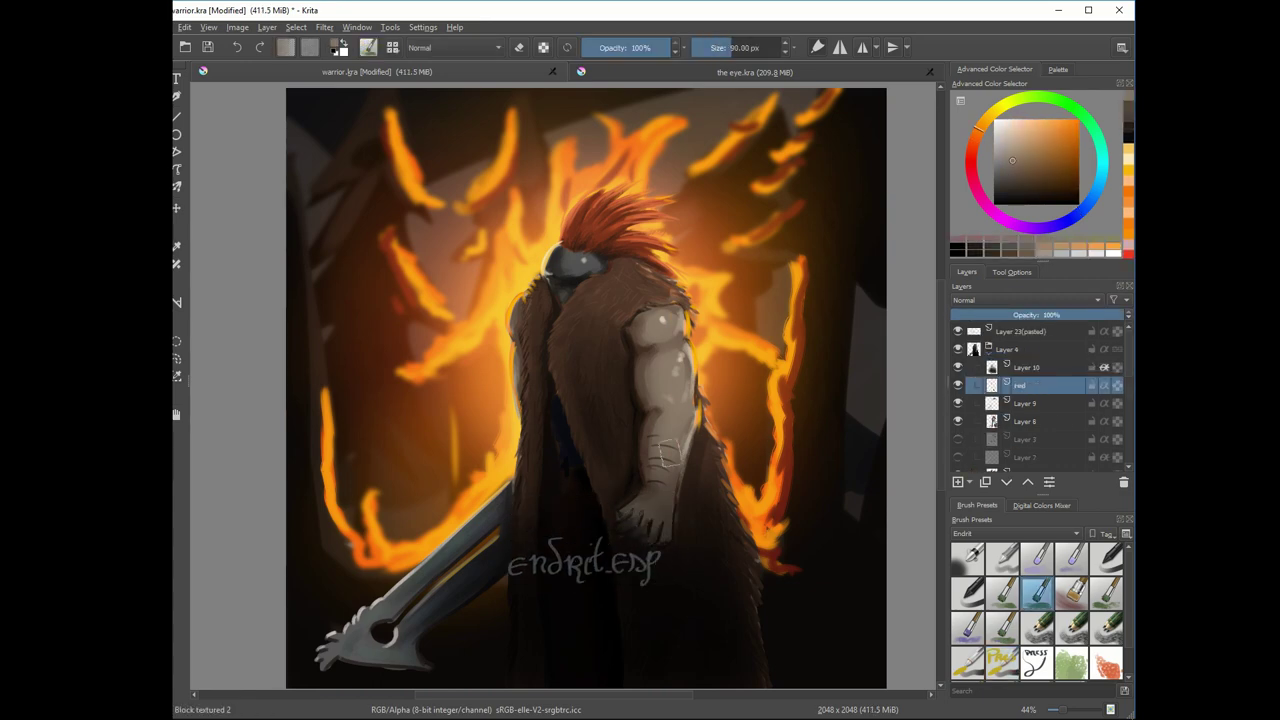
left_click_drag(667, 530, 670, 539)
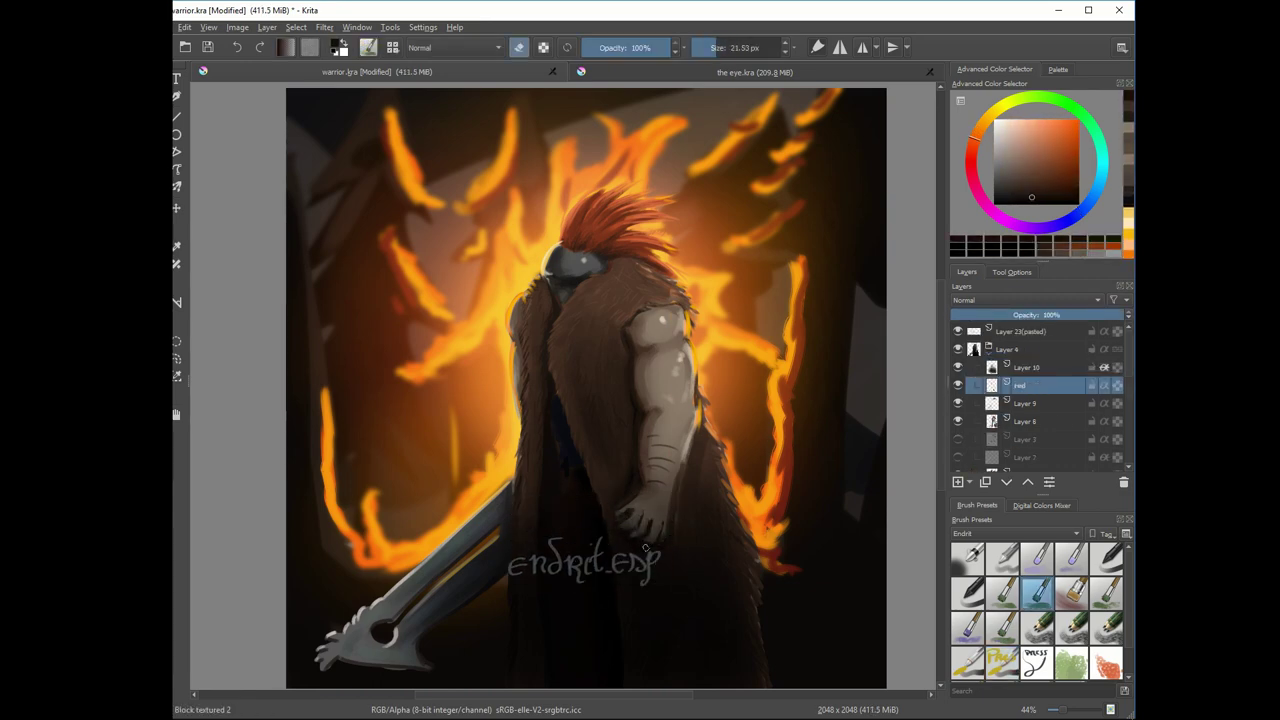